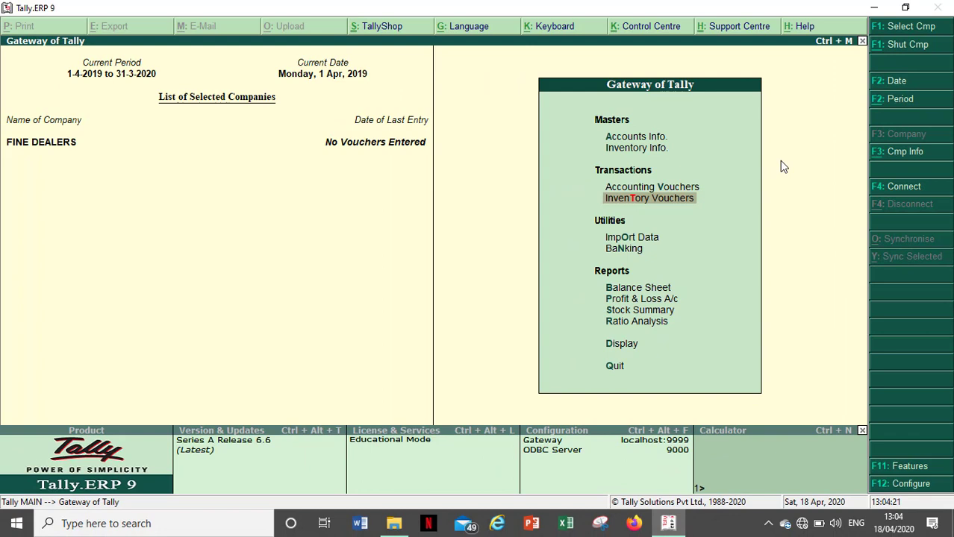
Open the ledger management options within the company's accounts information
key("Up")
key("Up")
key("Up")
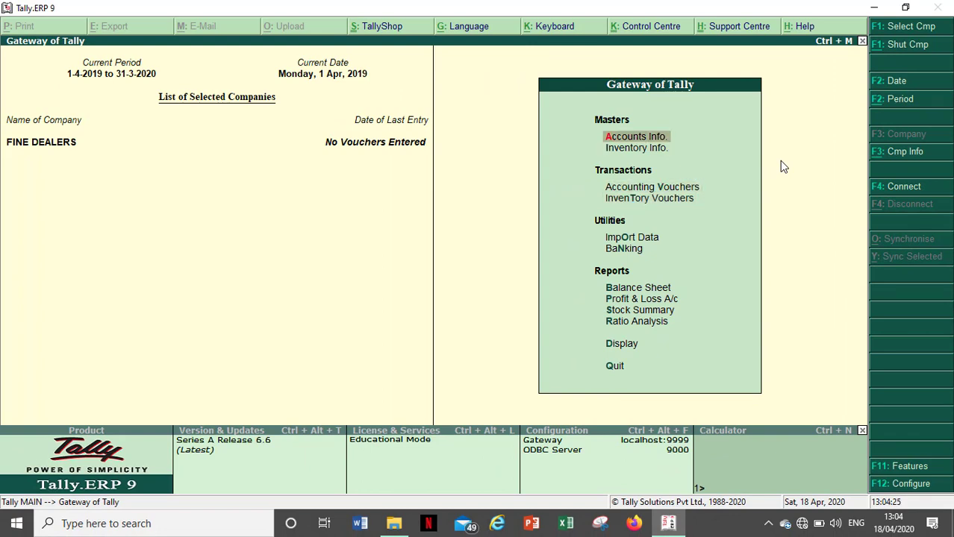
key("Return")
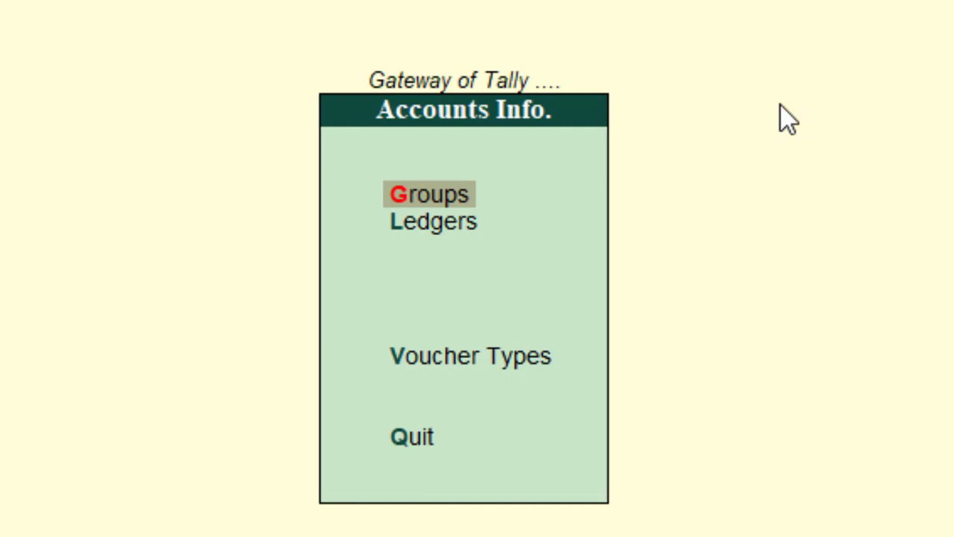
key("Down")
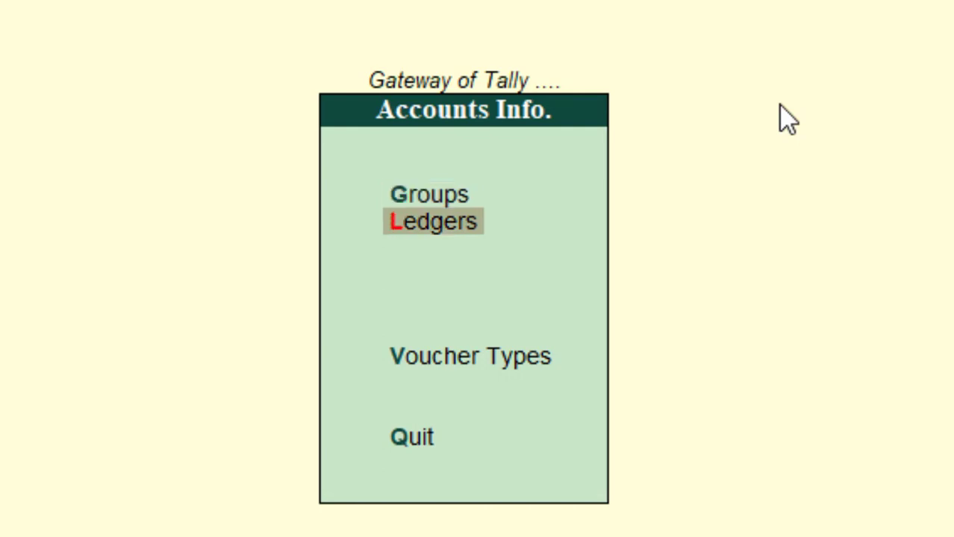
key("Down")
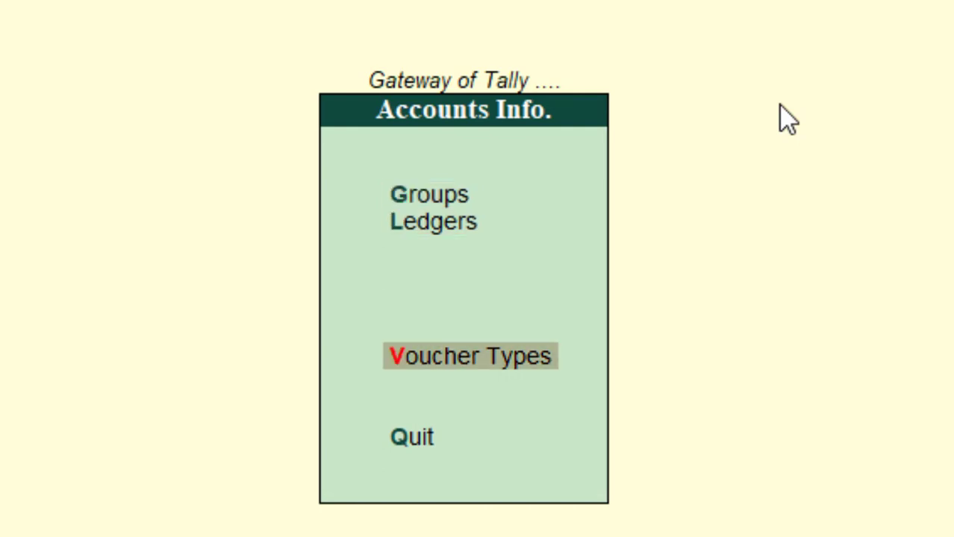
key("Down")
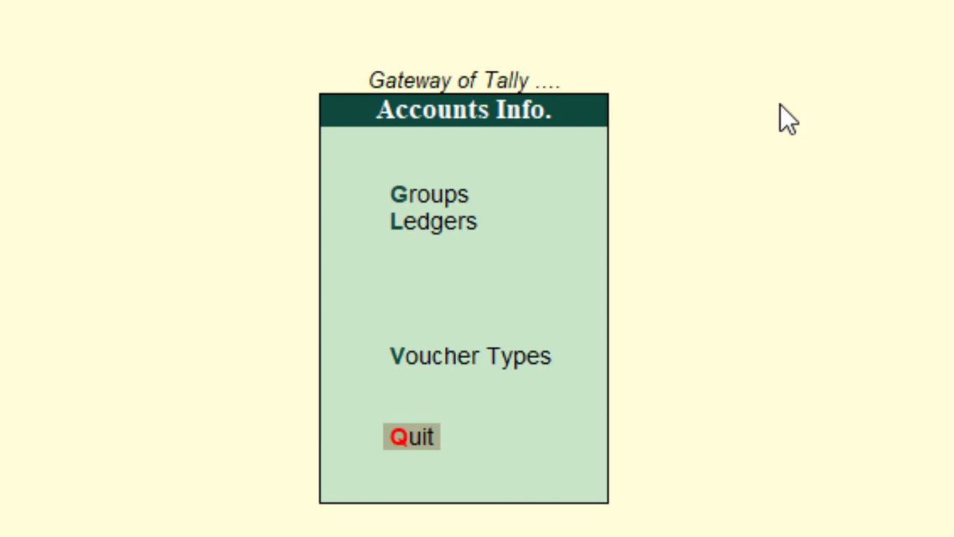
key("Up")
key("Up")
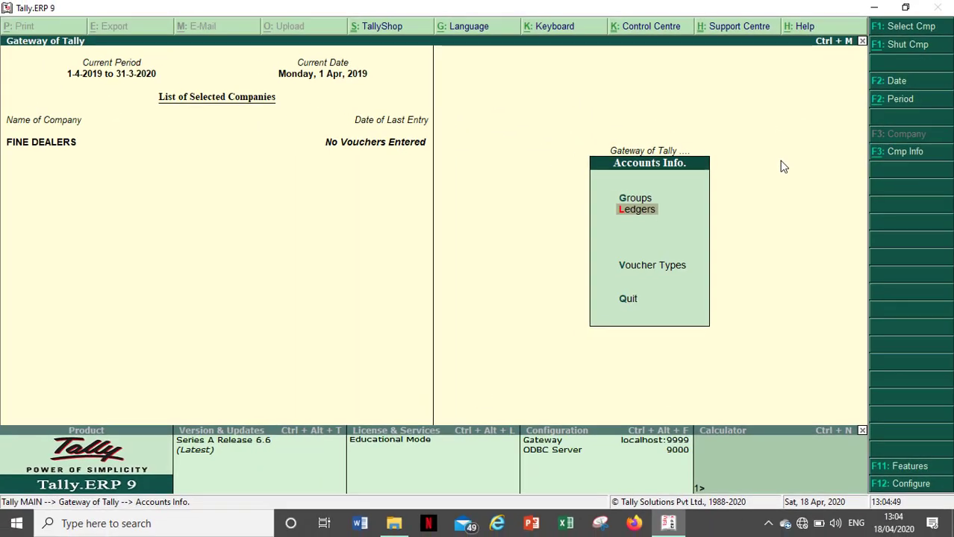
key("Return")
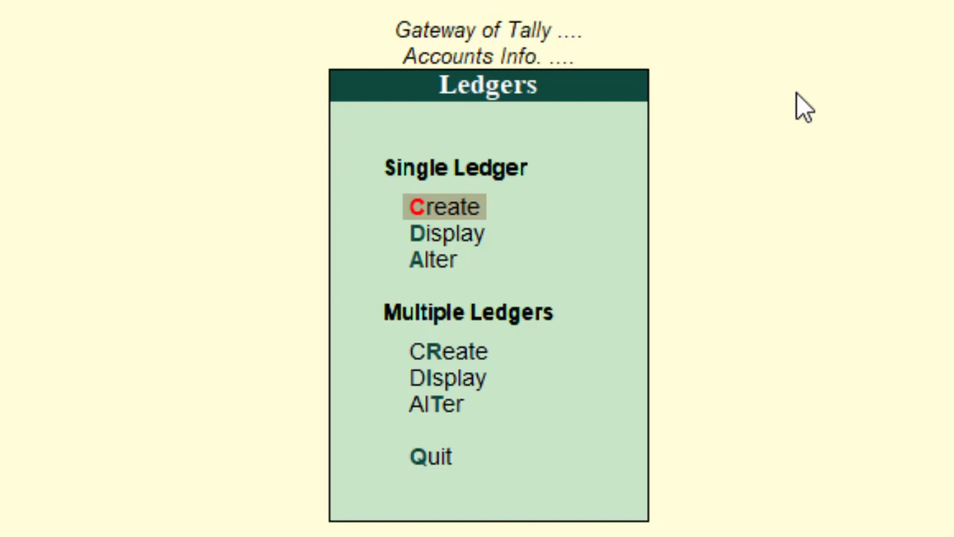
Display the multiple-ledger list for all groups, review the existing ledgers, and return to the ledger options
key("Down")
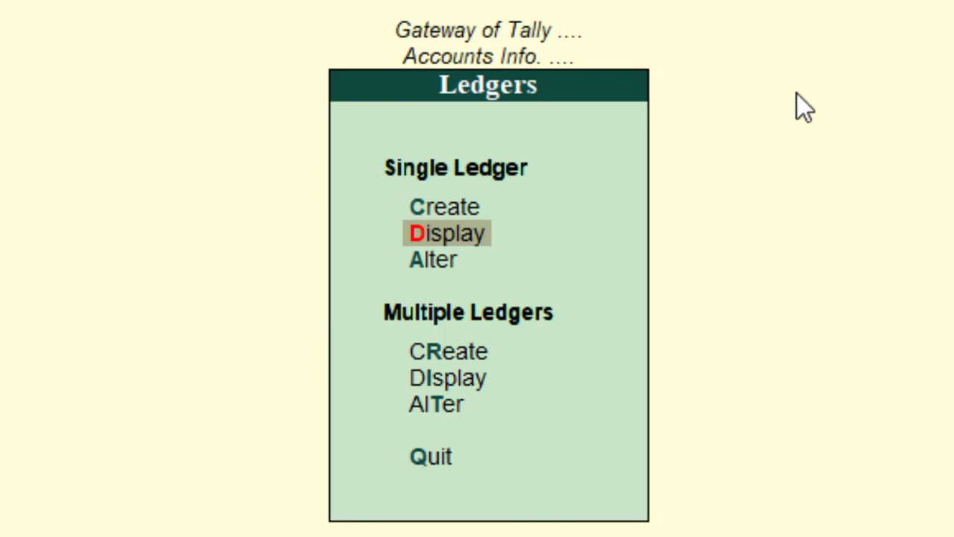
key("Down")
key("Down")
key("Down")
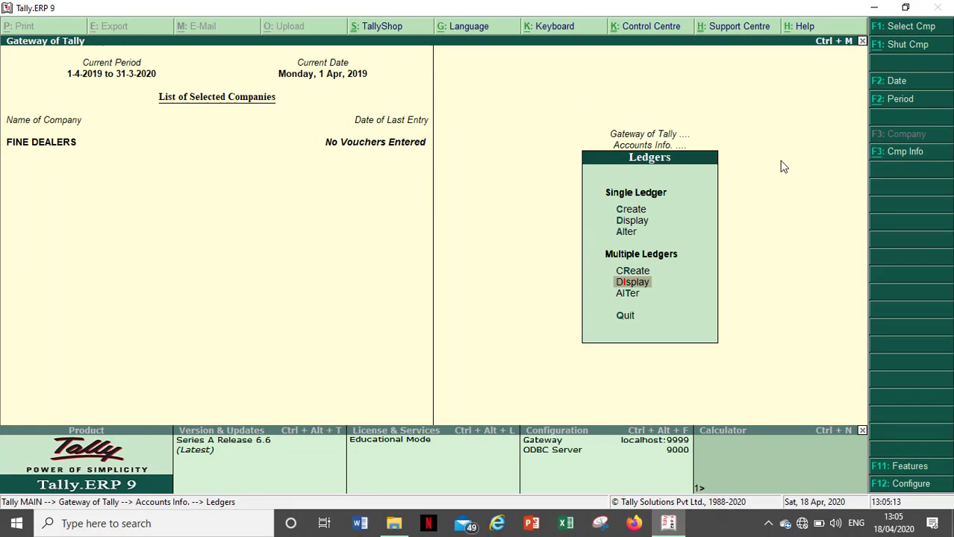
key("Return")
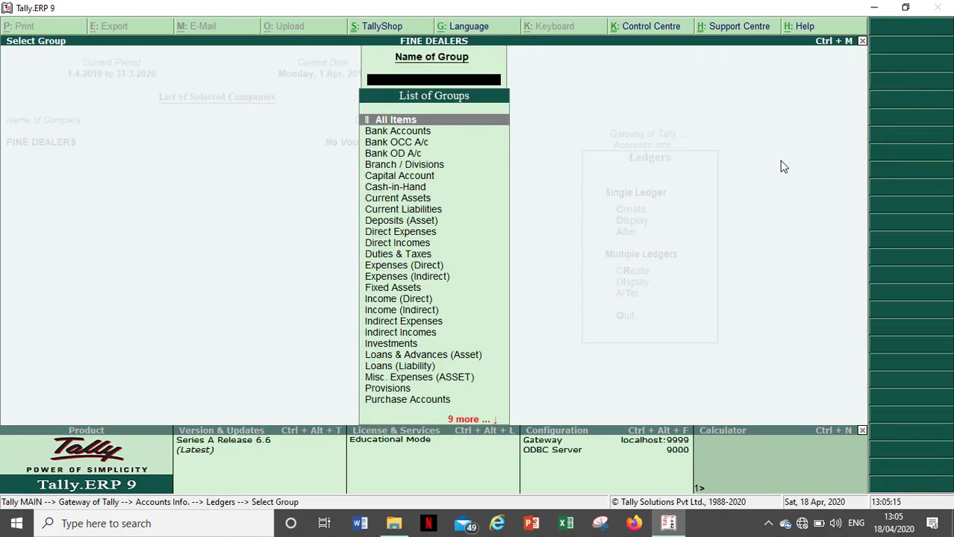
key("Down")
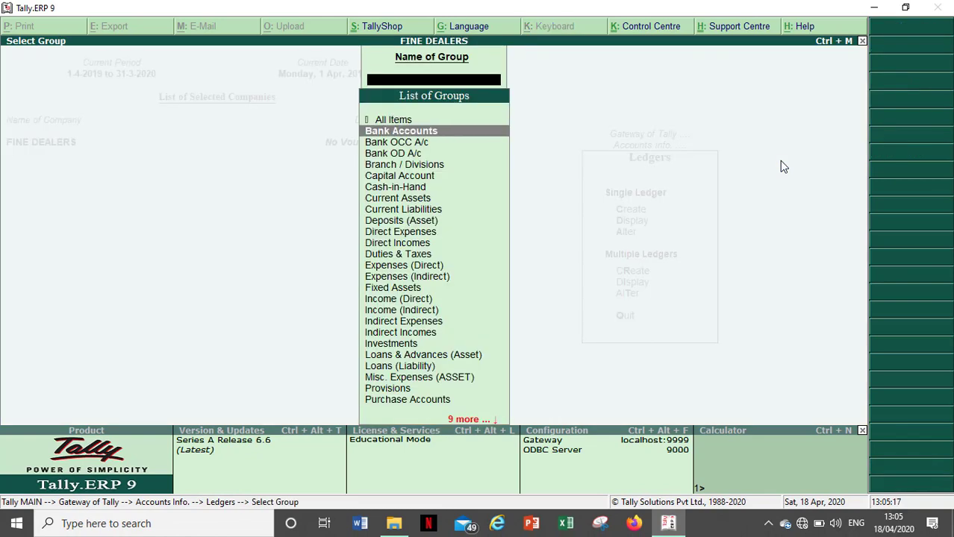
key("Up")
key("Return")
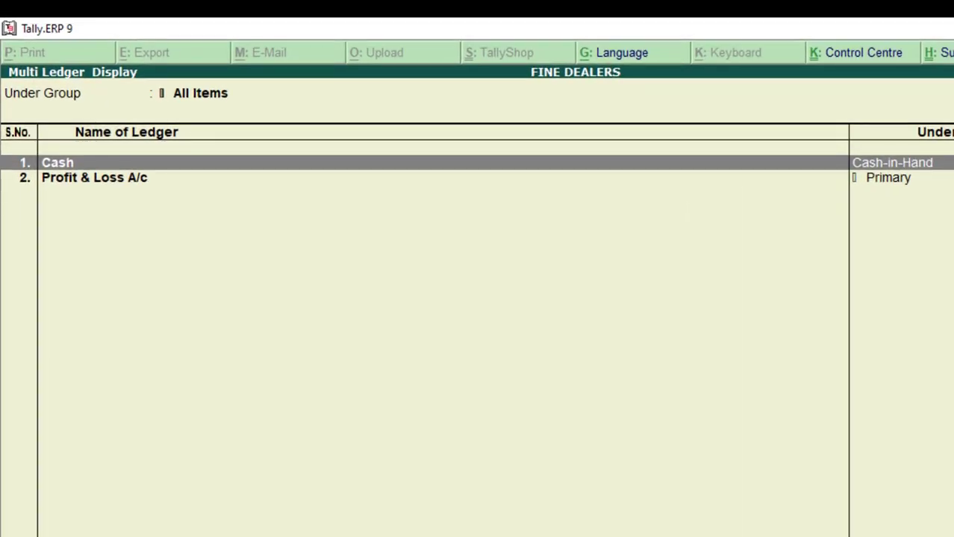
key("Down")
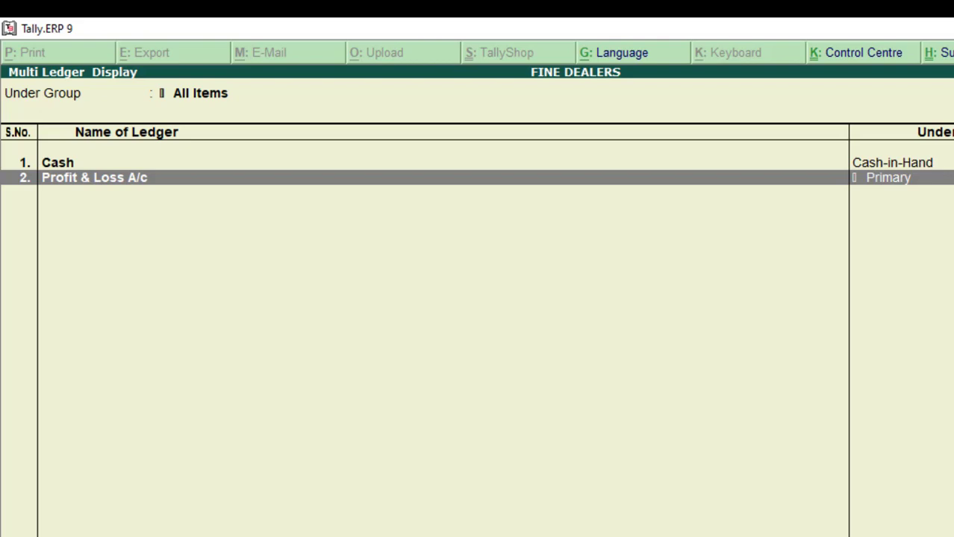
key("Escape")
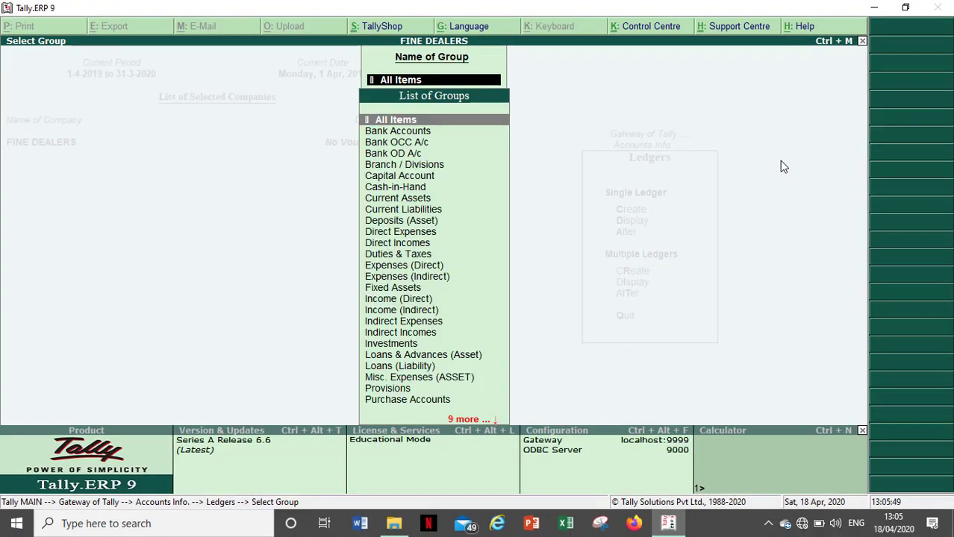
key("Escape")
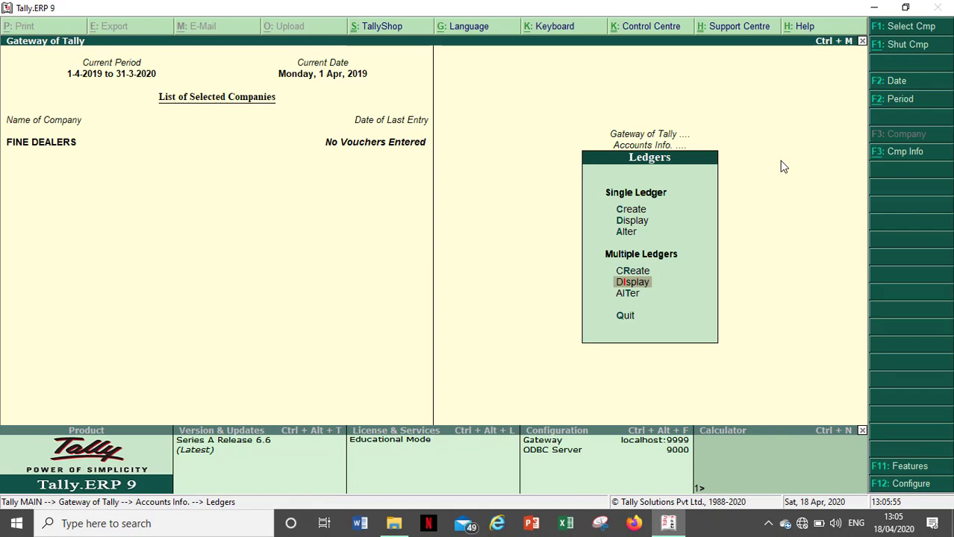
key("Up")
key("Up")
key("Up")
key("Up")
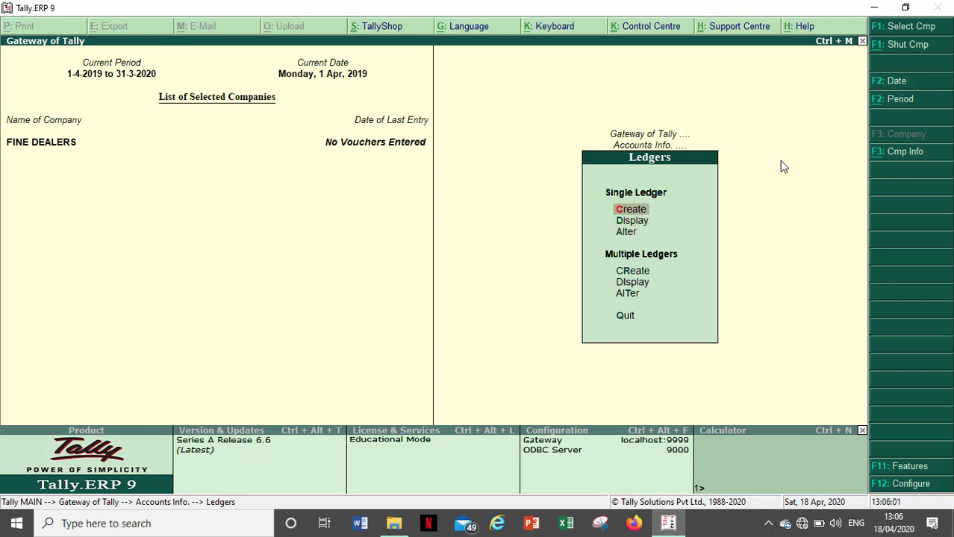
key("Down")
key("Down")
key("Down")
key("Down")
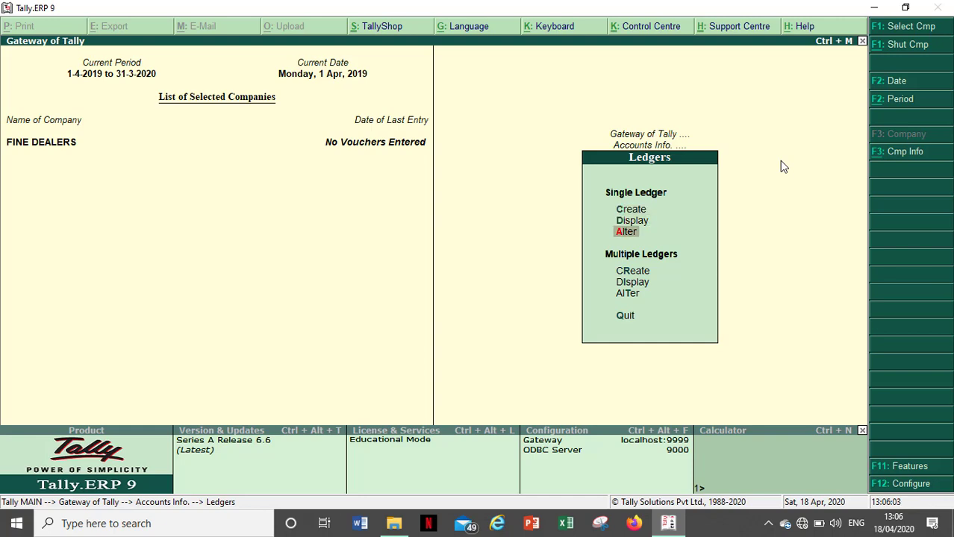
Start creating a single ledger named HDFC, leaving its alias blank
key("Up")
key("Up")
key("Up")
key("Up")
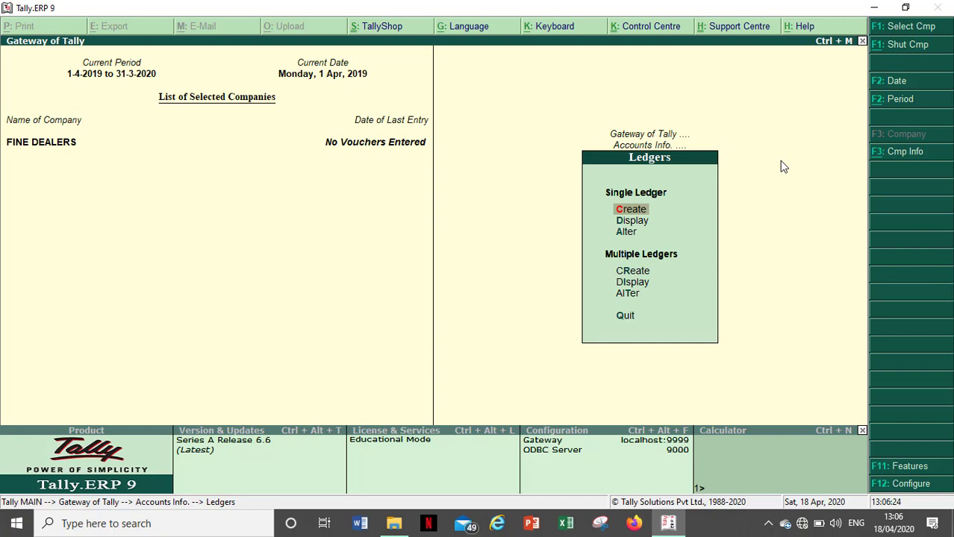
key("Return")
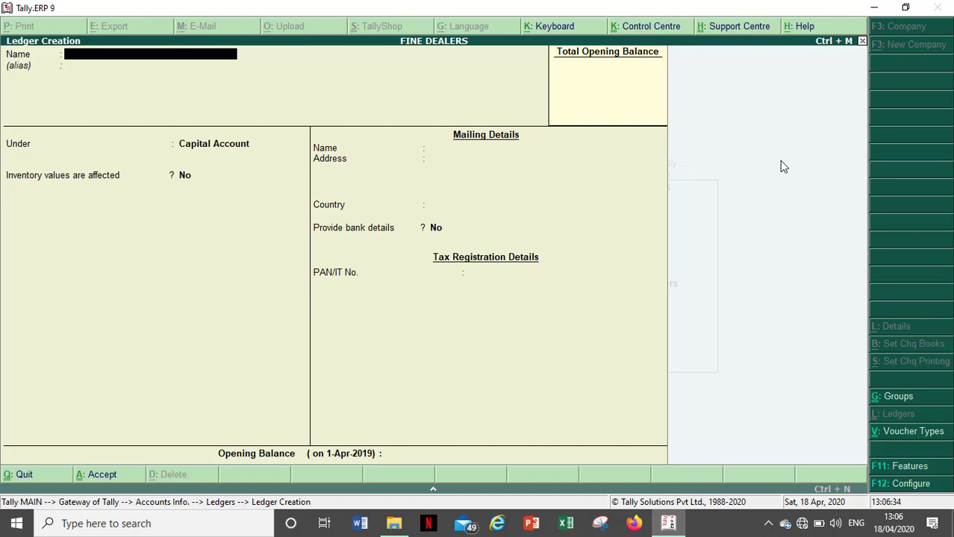
type("H")
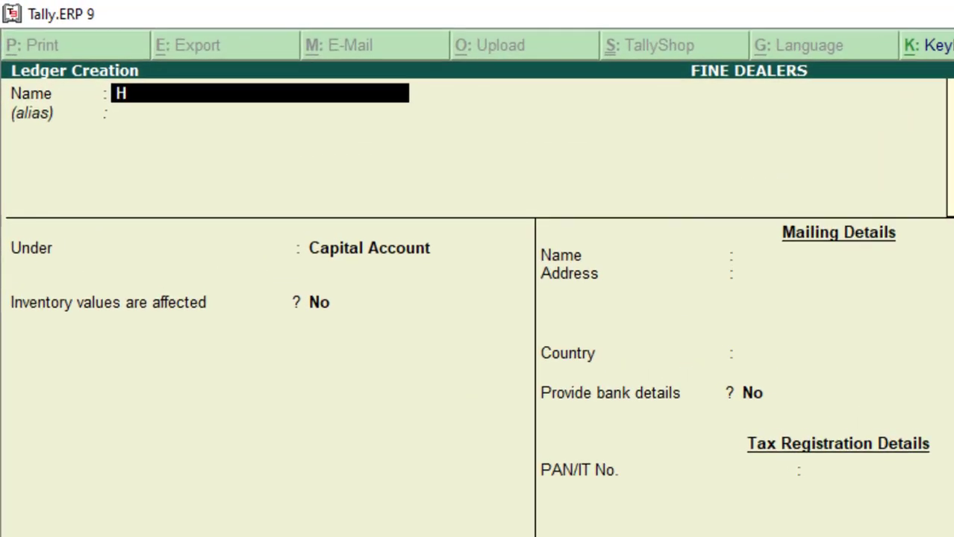
type("DFC")
key("Return")
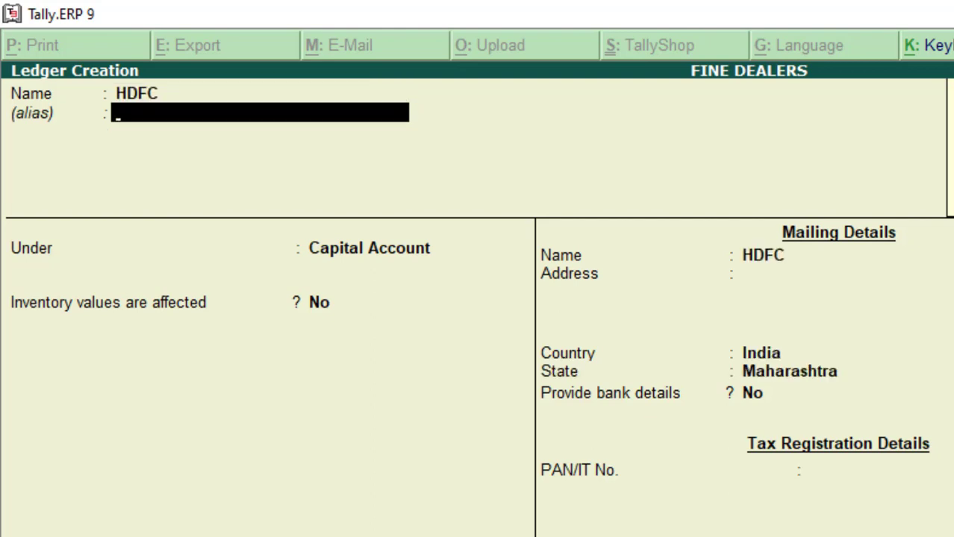
key("Return")
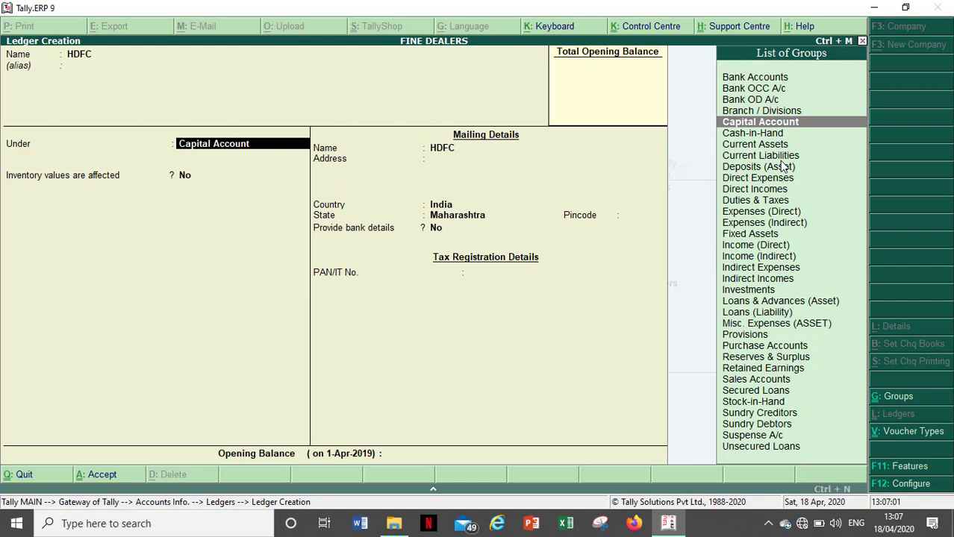
Look through the account groups available for classifying the HDFC ledger
key("Down")
key("Down")
key("Down")
key("Down")
key("Down")
key("Down")
key("Down")
key("Down")
key("Down")
key("Down")
key("Down")
key("Down")
key("Down")
key("Down")
key("Down")
key("Down")
key("Down")
key("Down")
key("Down")
key("Down")
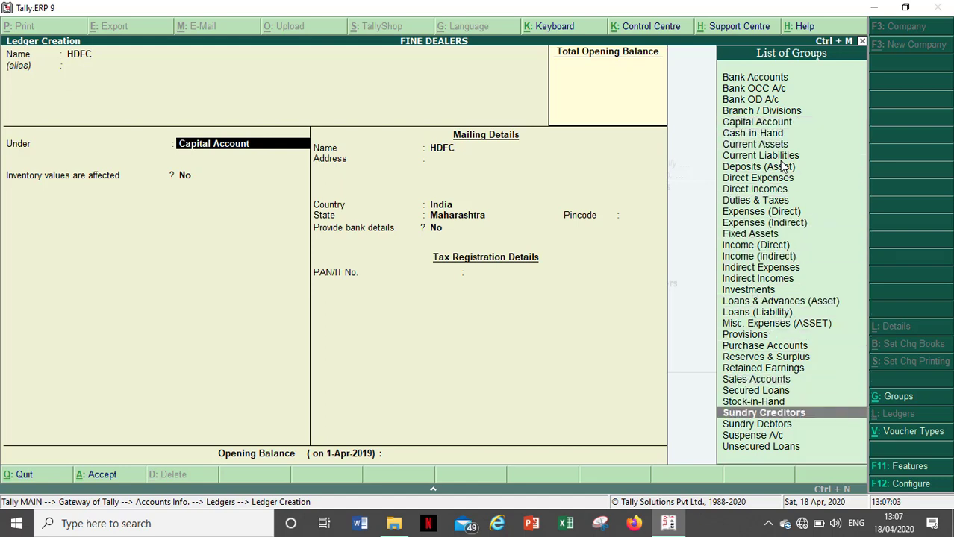
key("Down")
key("Down")
key("Down")
key("Up")
key("Up")
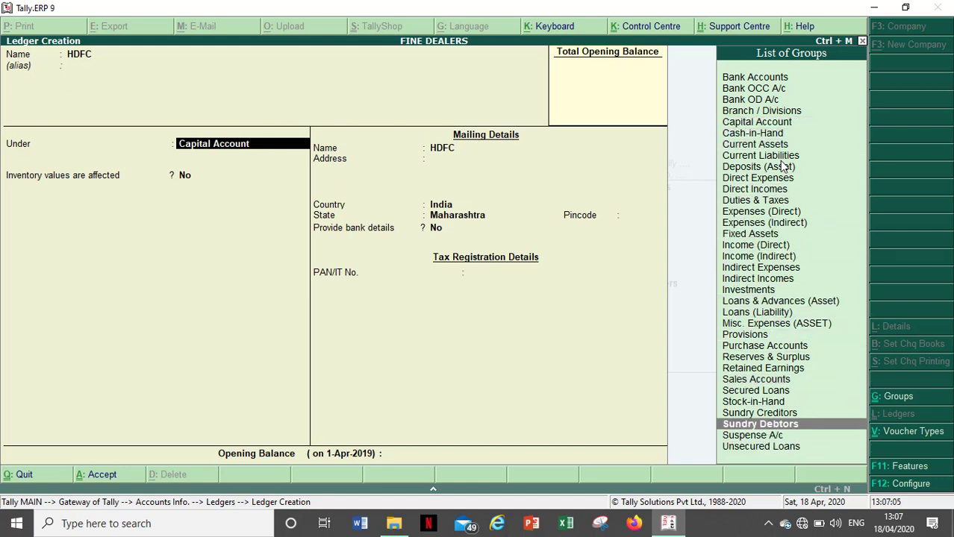
key("Up")
key("Up")
key("Up")
key("Up")
key("Up")
key("Up")
key("Up")
key("Up")
key("Up")
key("Up")
key("Up")
key("Up")
key("Up")
key("Up")
key("Up")
key("Up")
key("Up")
key("Up")
key("Up")
key("Up")
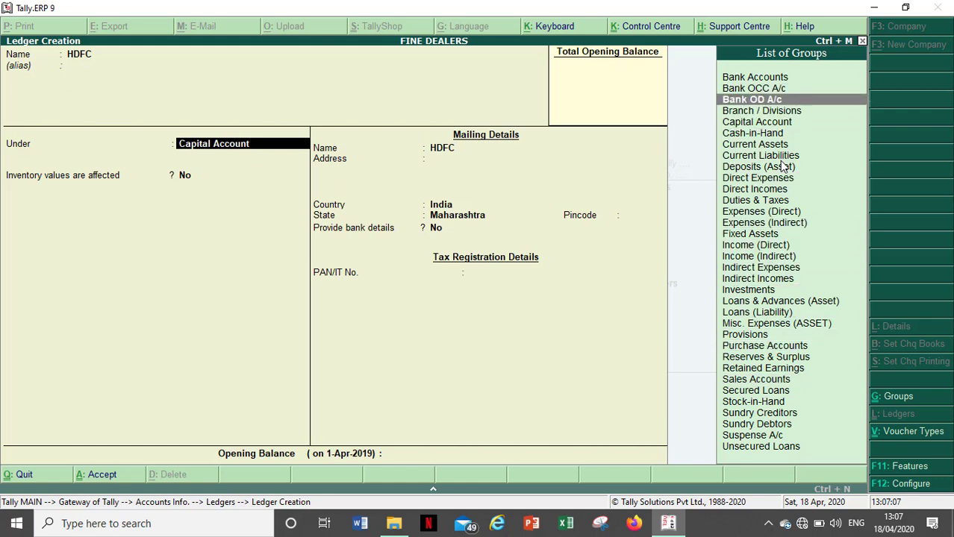
key("Down")
key("Down")
key("Down")
key("Down")
key("Down")
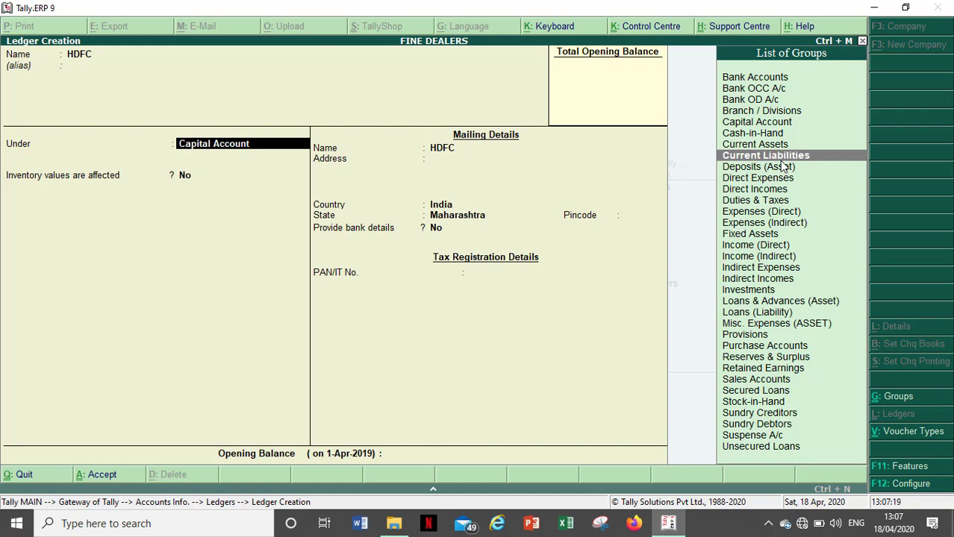
Place the HDFC ledger under the Bank Accounts group
key("Up")
key("Up")
key("Up")
key("Up")
key("Up")
key("Up")
key("Up")
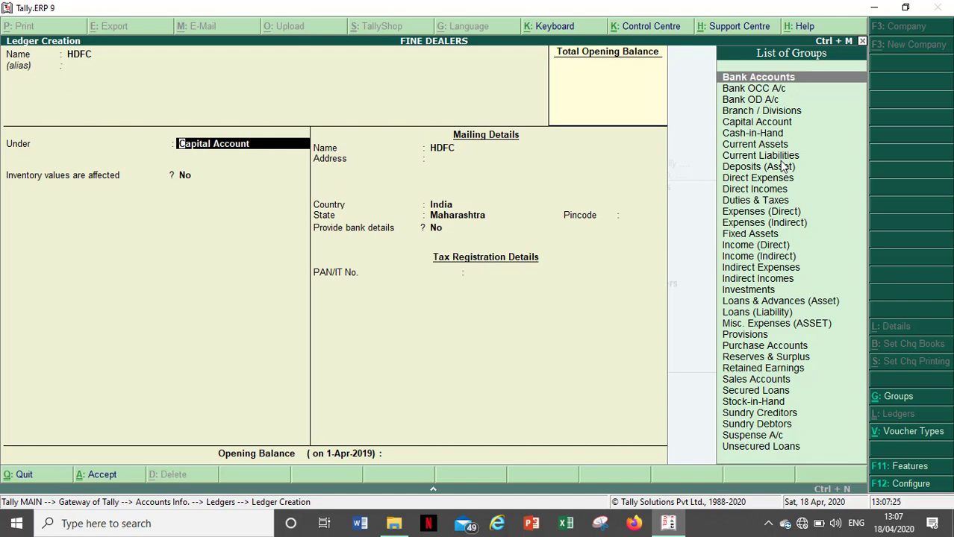
key("Return")
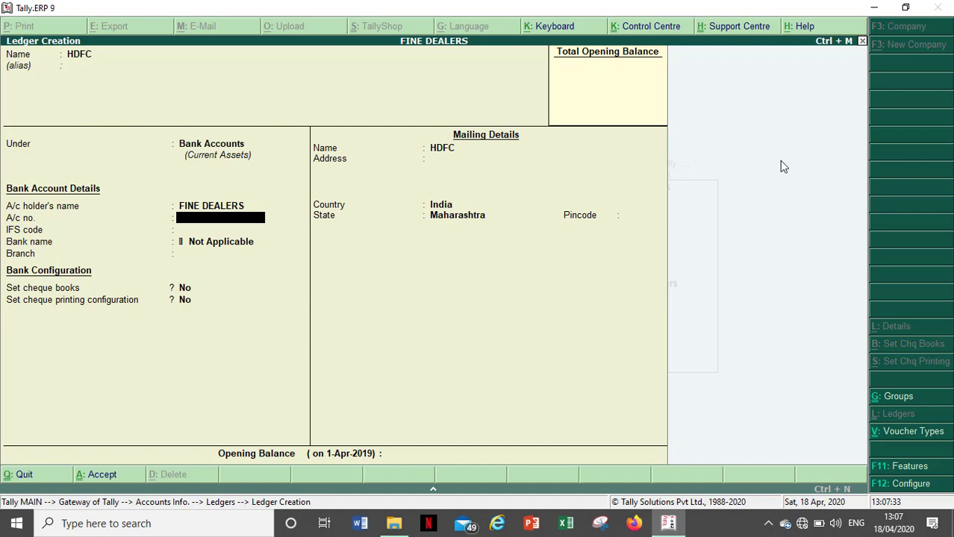
Leave the bank account details blank with the bank name Not Applicable, and keep cheque books and cheque printing configuration at No
key("Return")
key("Return")
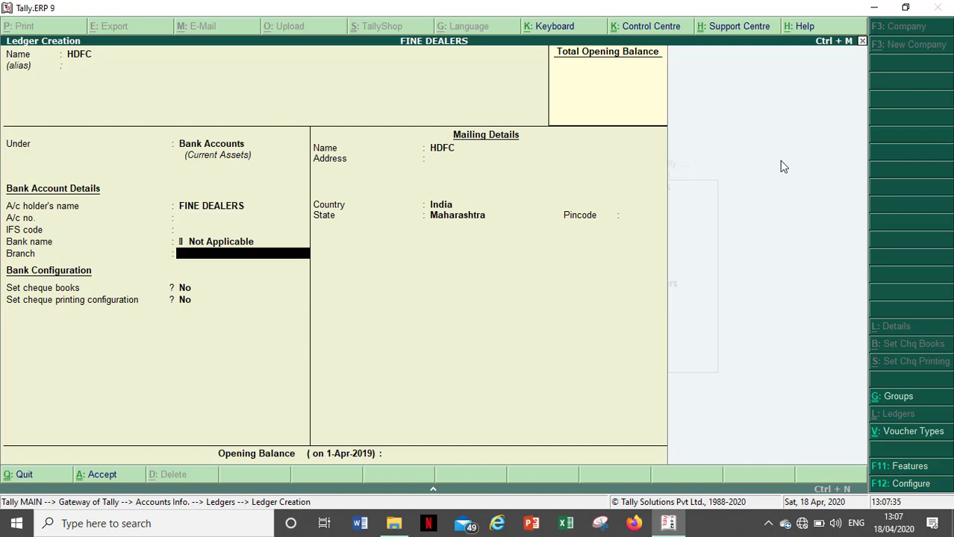
key("BackSpace")
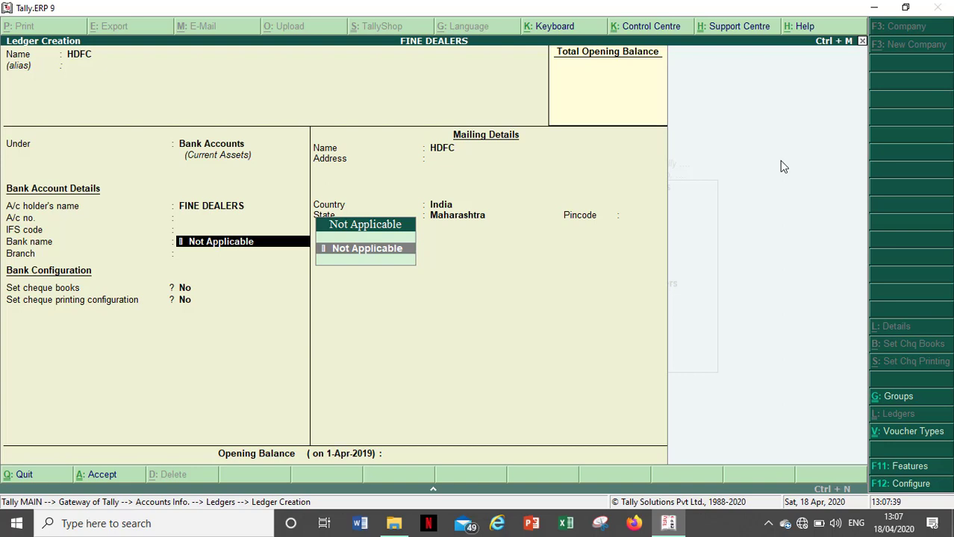
key("Return")
key("Return")
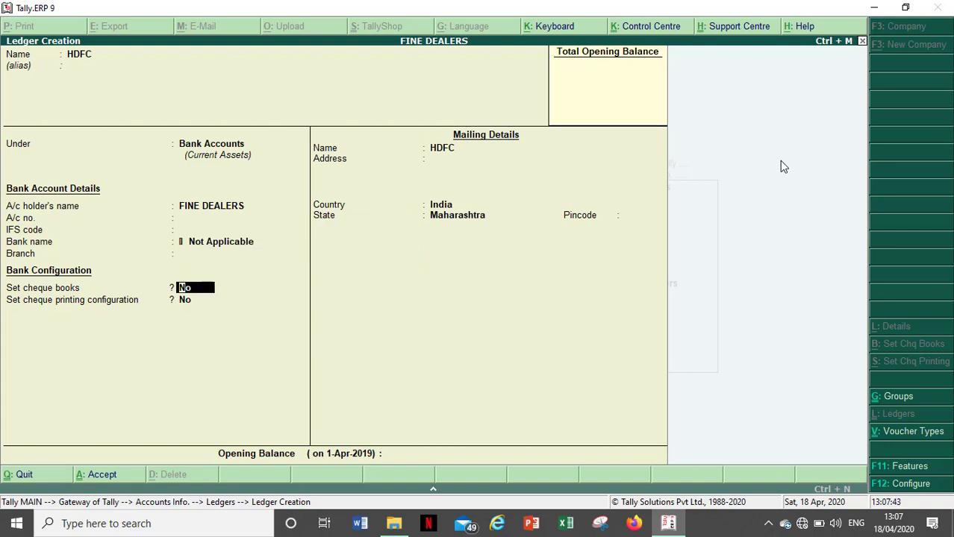
key("Return")
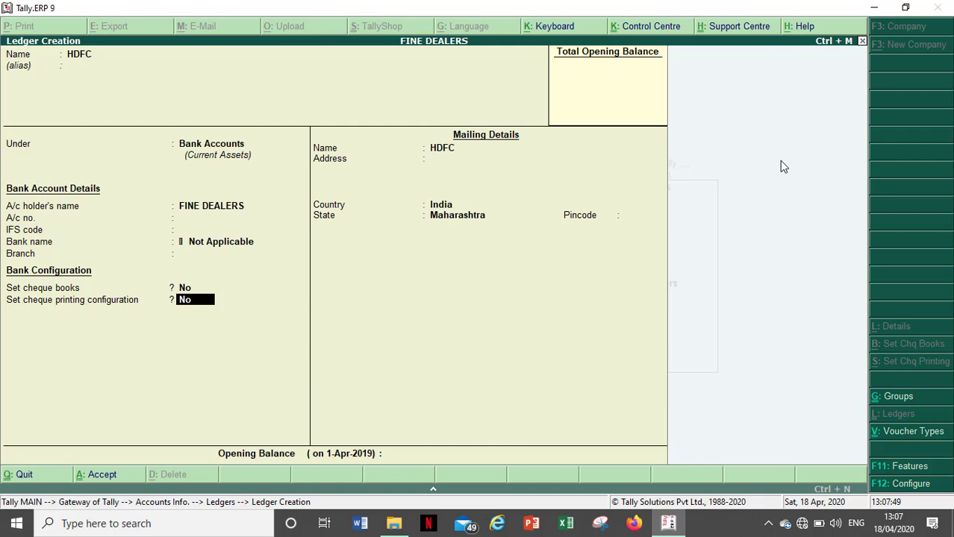
key("Return")
key("Return")
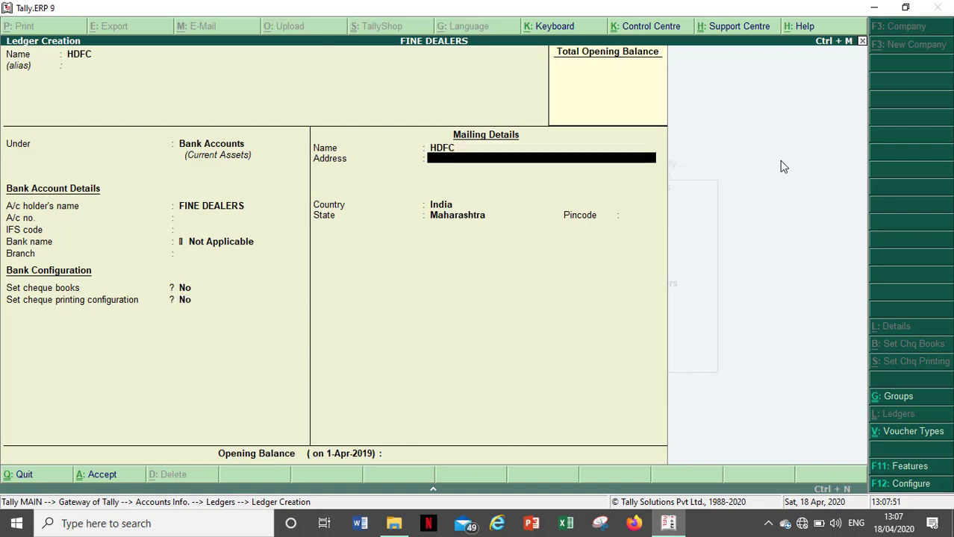
Enter the bank's mailing address and pincode, keeping the country as India and the state as Maharashtra
type("Ghatkopr East")
key("Return")
key("Return")
key("Return")
key("Return")
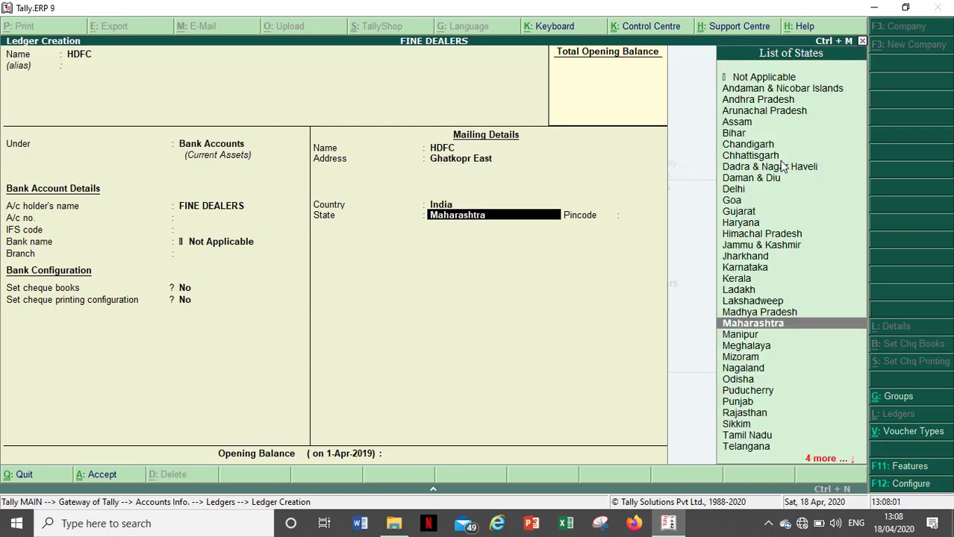
type("400077")
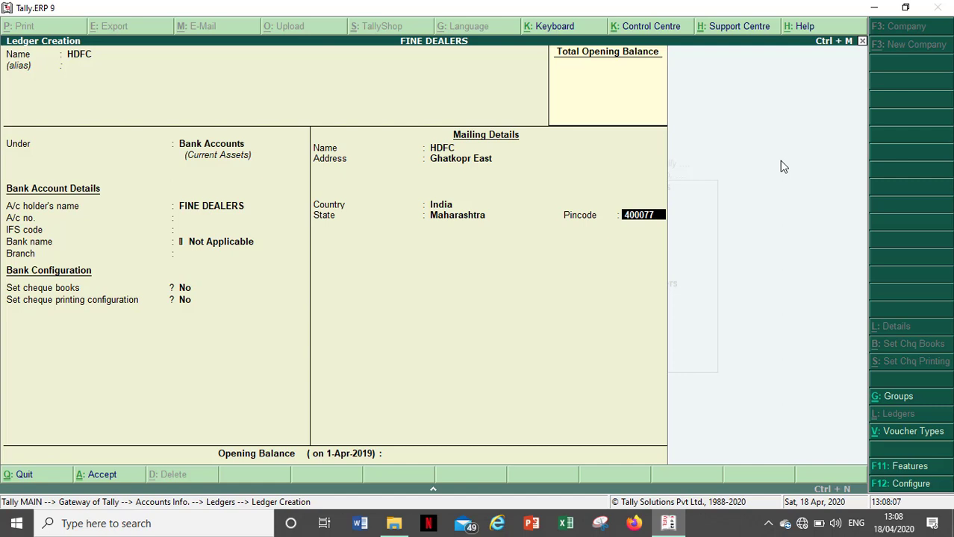
Leave the HDFC ledger's opening balance blank and save the ledger
key("Return")
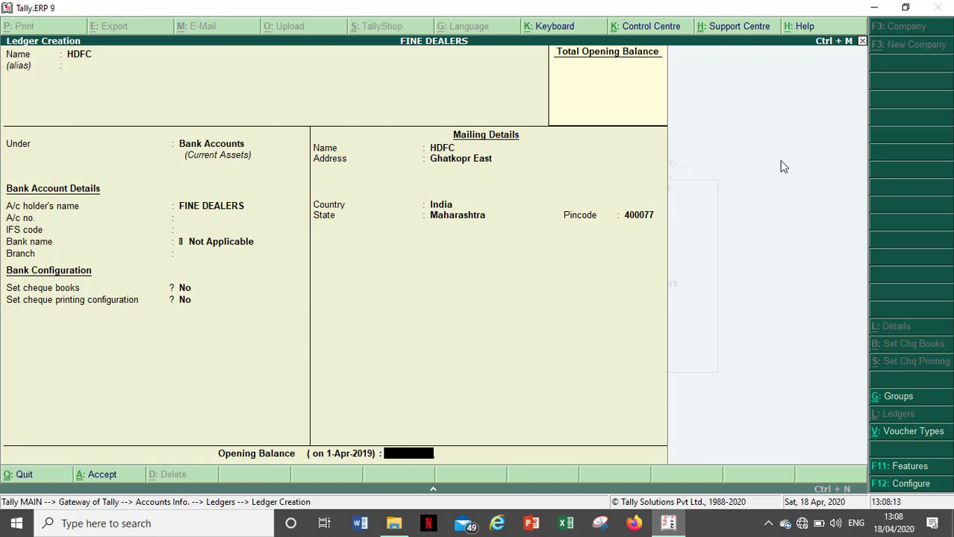
key("Return")
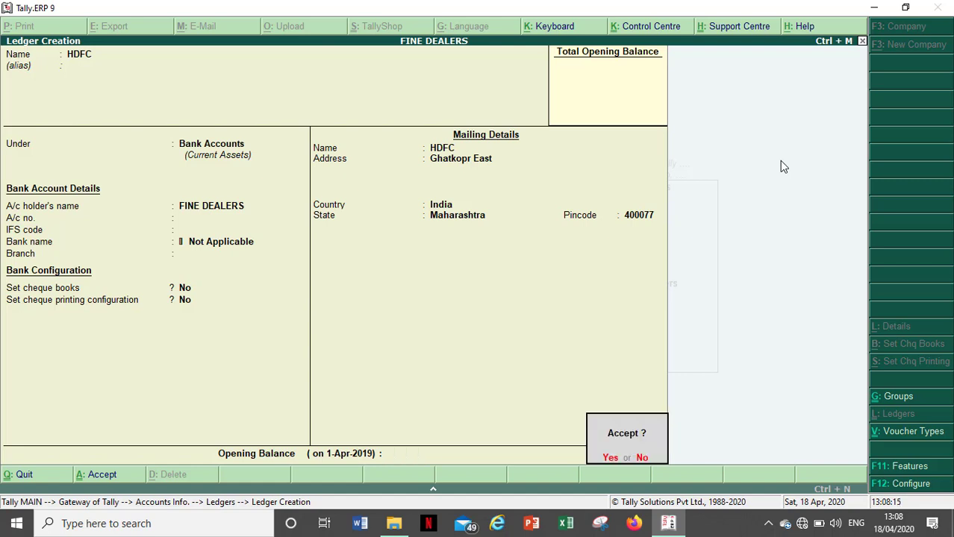
key("Return")
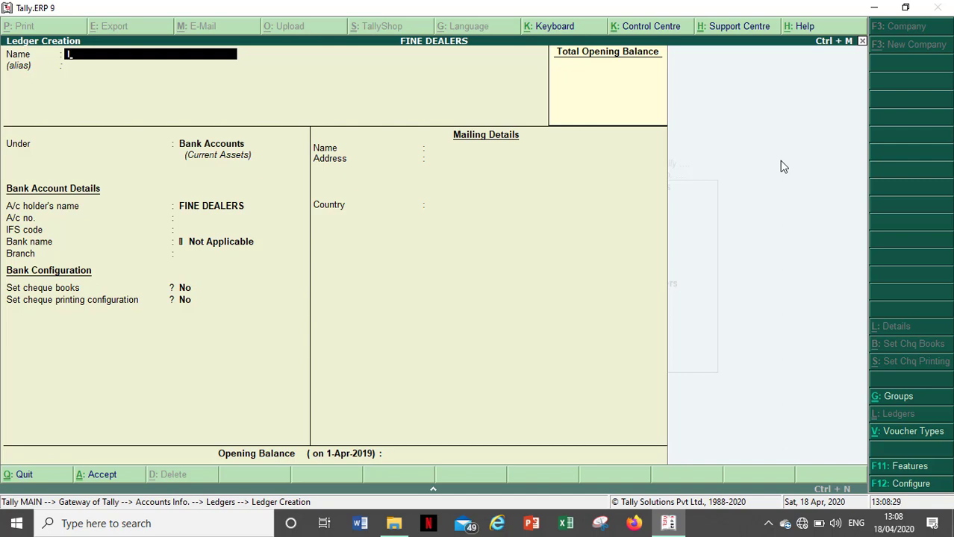
Name a new ledger ICICI Bank and place it under the Bank Accounts group
type("Icici")
key("BackSpace")
key("BackSpace")
key("BackSpace")
key("BackSpace")
key("BackSpace")
type("ICICI Bank")
key("Return")
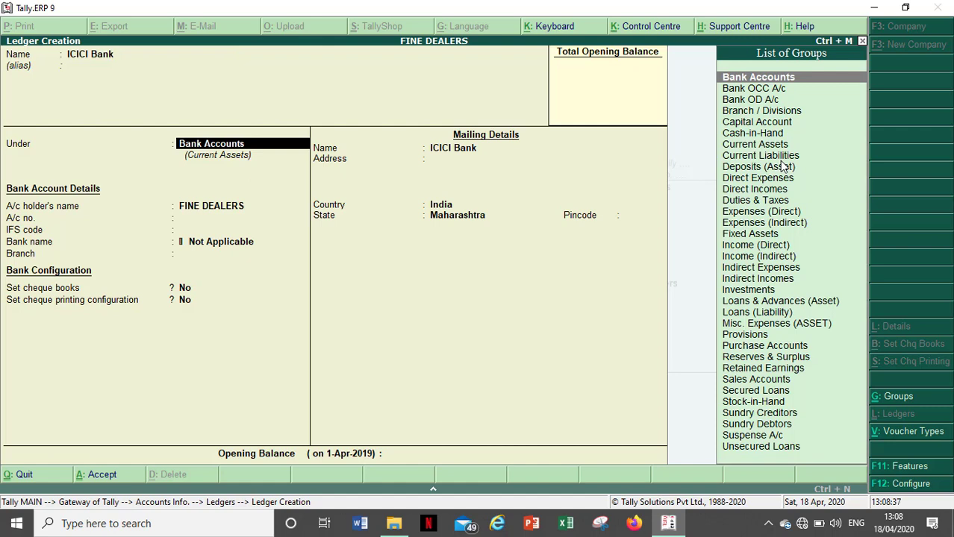
key("Return")
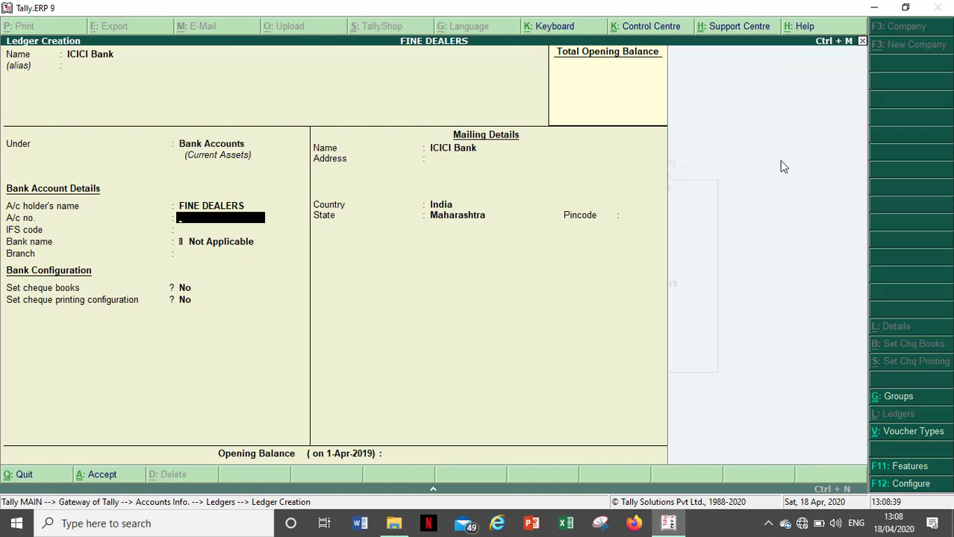
Leave the ICICI Bank account details and address blank, with cheque books and cheque printing configuration at No and India as the country
key("Return")
key("Return")
key("Return")
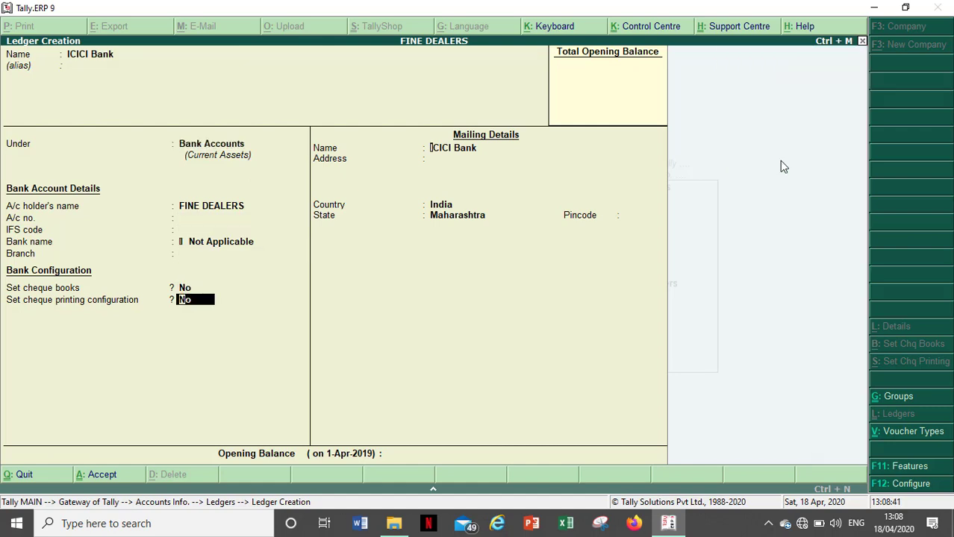
key("Return")
key("Return")
key("Return")
key("Return")
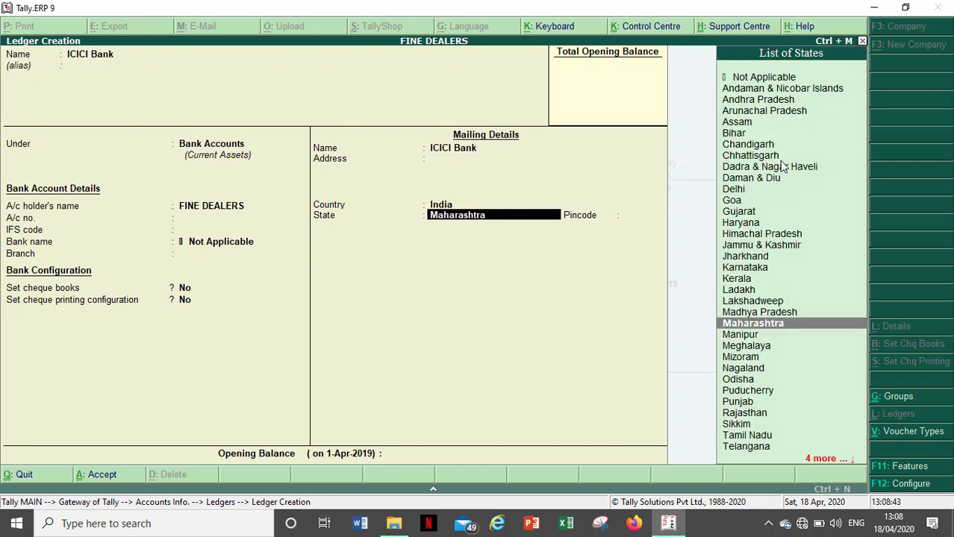
Keep Maharashtra as the state, enter the pincode, leave the opening balance blank and save the ICICI Bank ledger
key("Return")
type("40000")
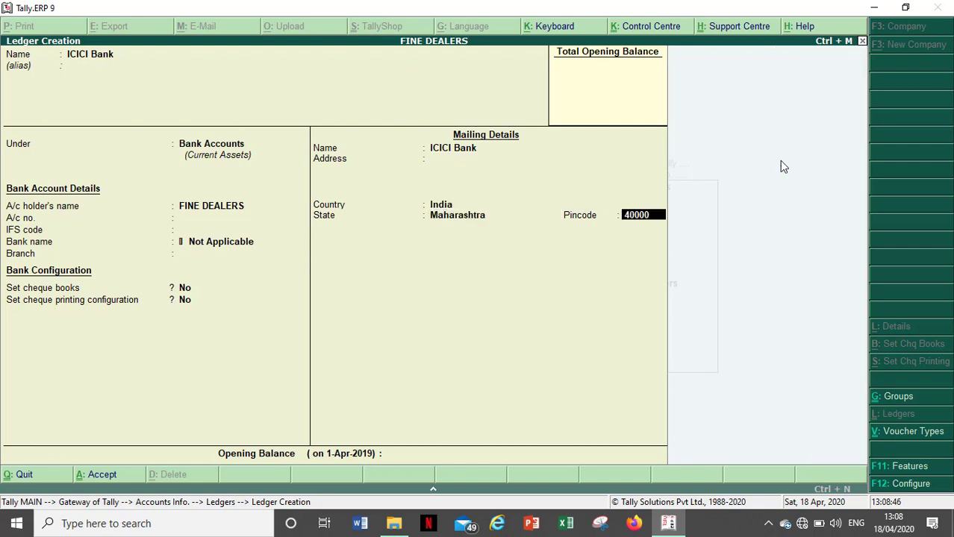
key("BackSpace")
type("77")
key("Return")
key("Return")
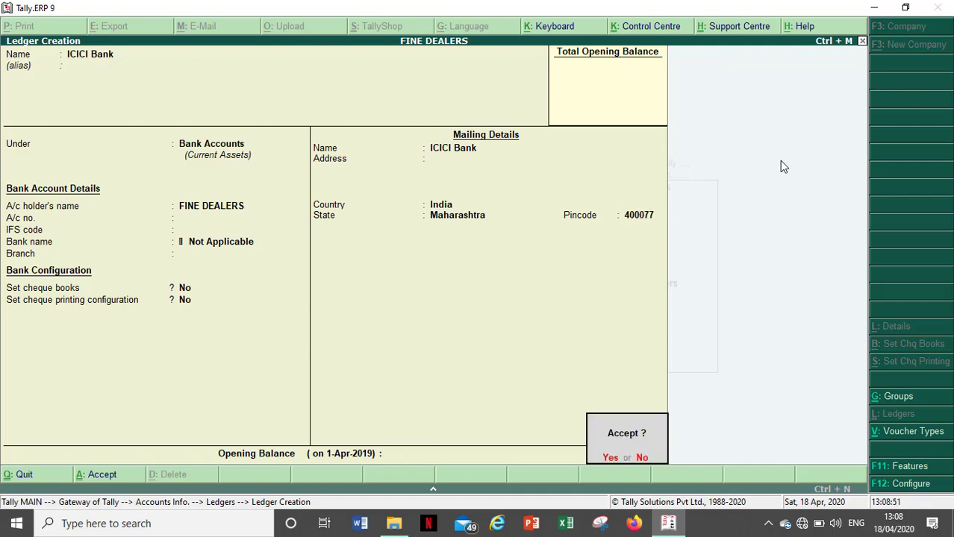
key("Return")
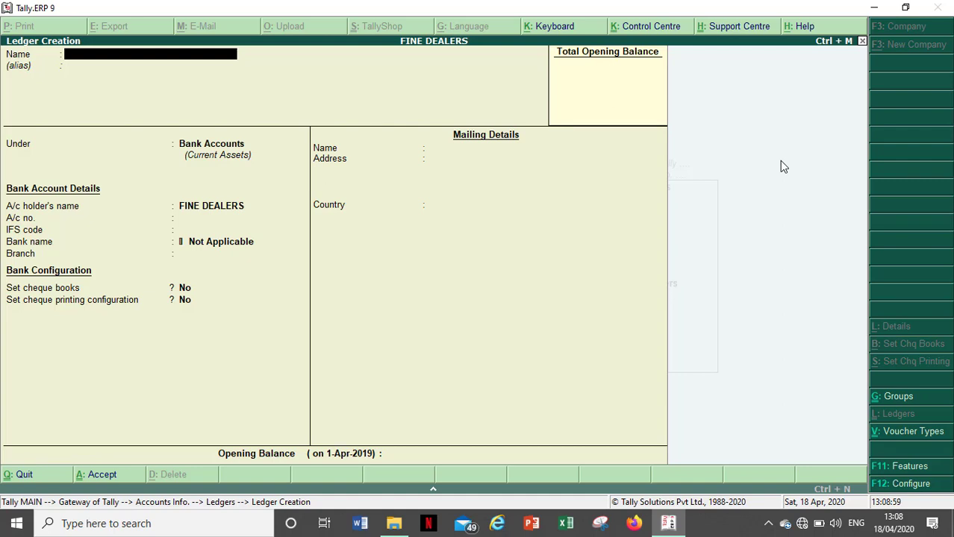
Leave ledger creation and display the multiple-ledger list for All Items
key("Escape")
key("Return")
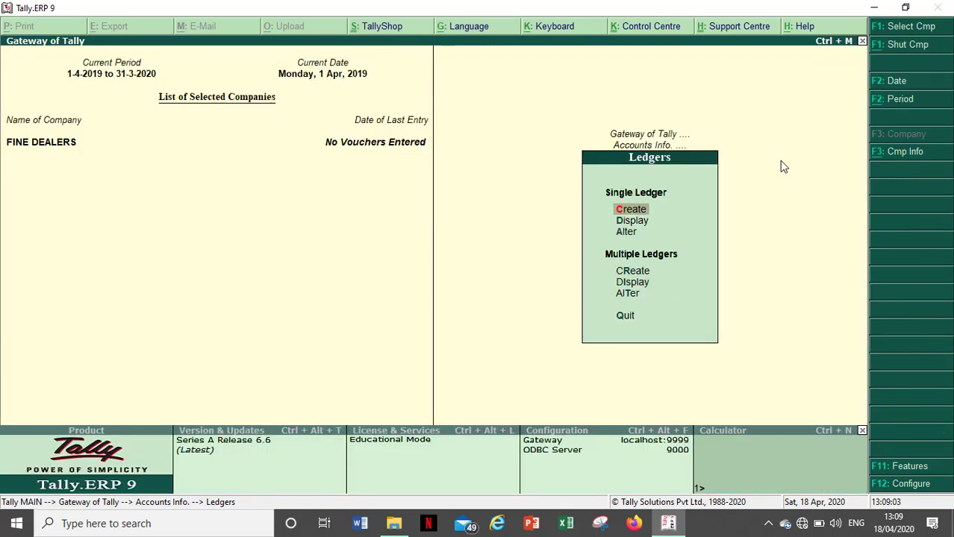
key("Down")
key("Down")
key("Down")
key("Down")
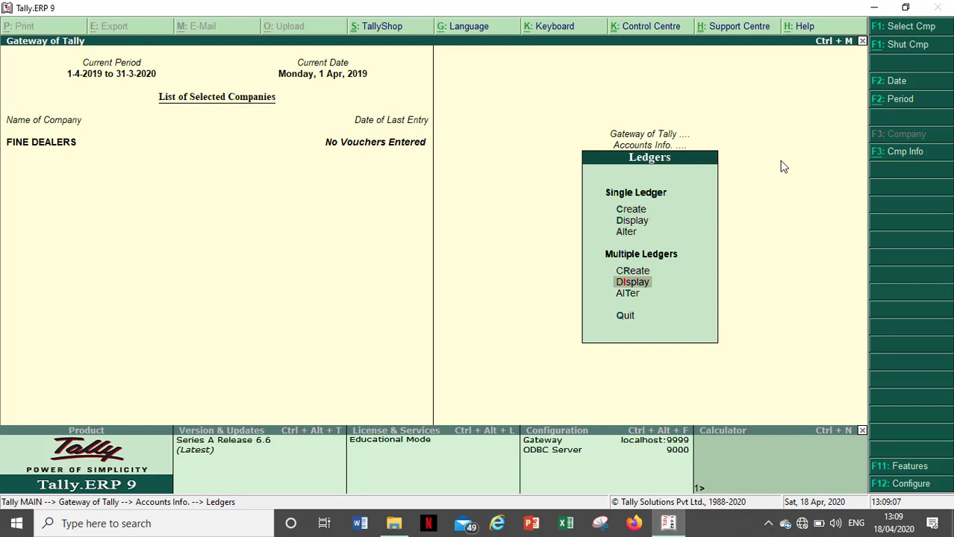
key("Return")
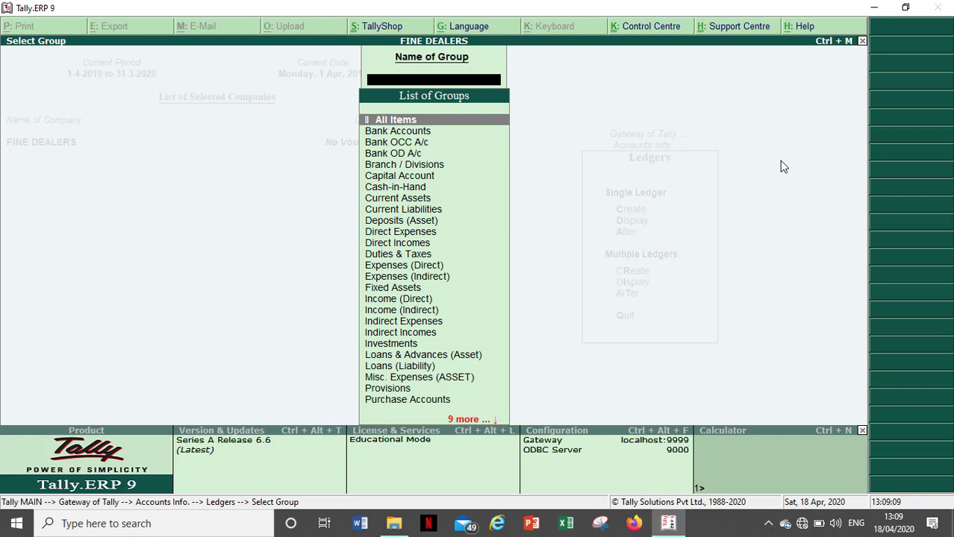
key("Down")
key("Up")
key("Return")
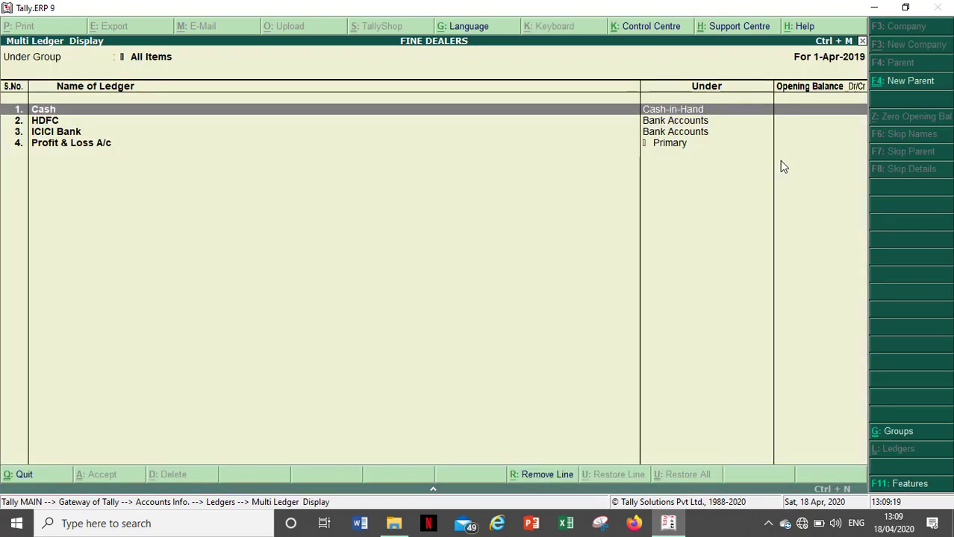
Go through the listed ledgers and the groups they belong to, and close the list
key("Down")
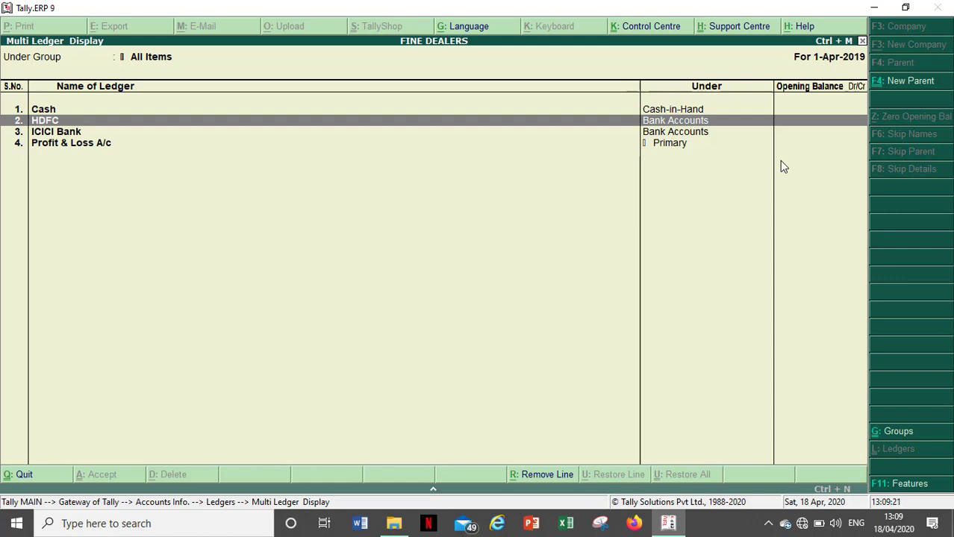
key("Down")
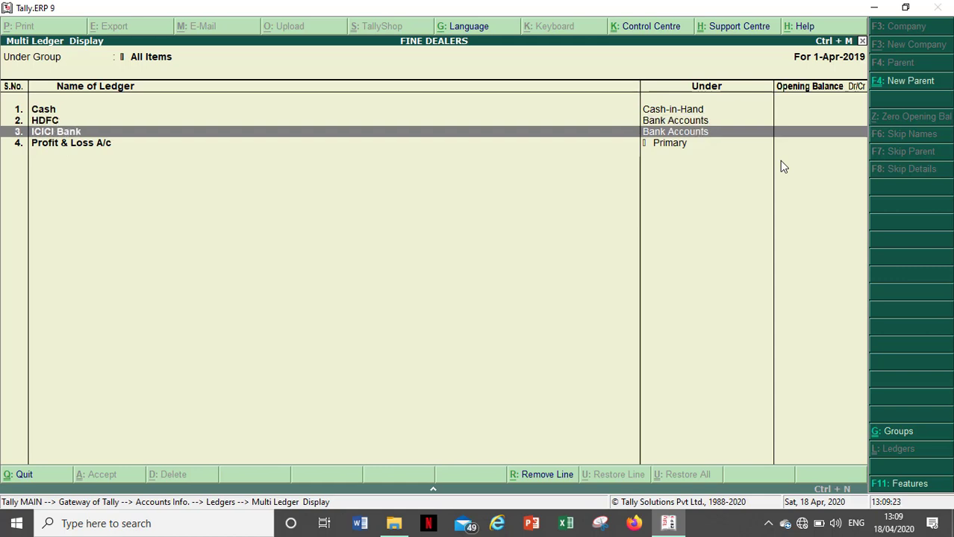
key("Down")
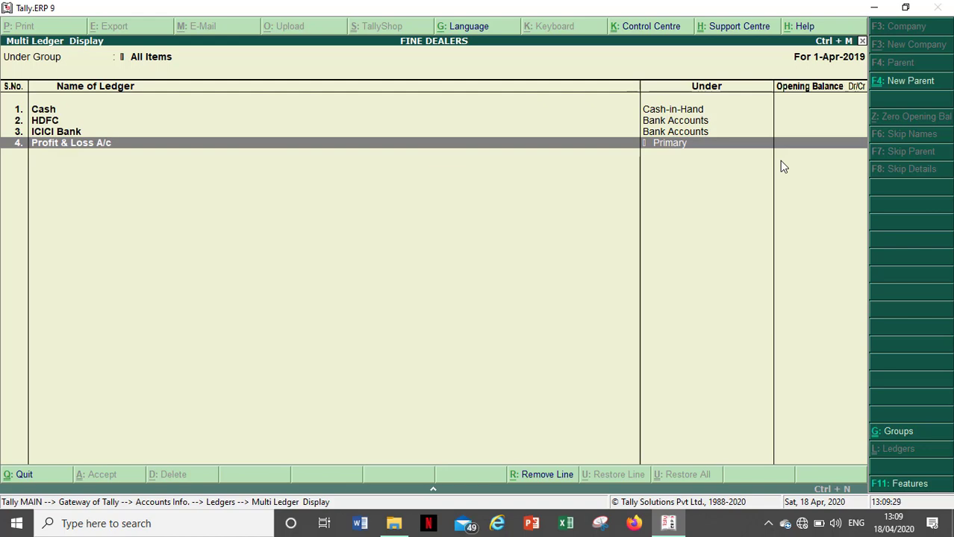
key("Escape")
key("Escape")
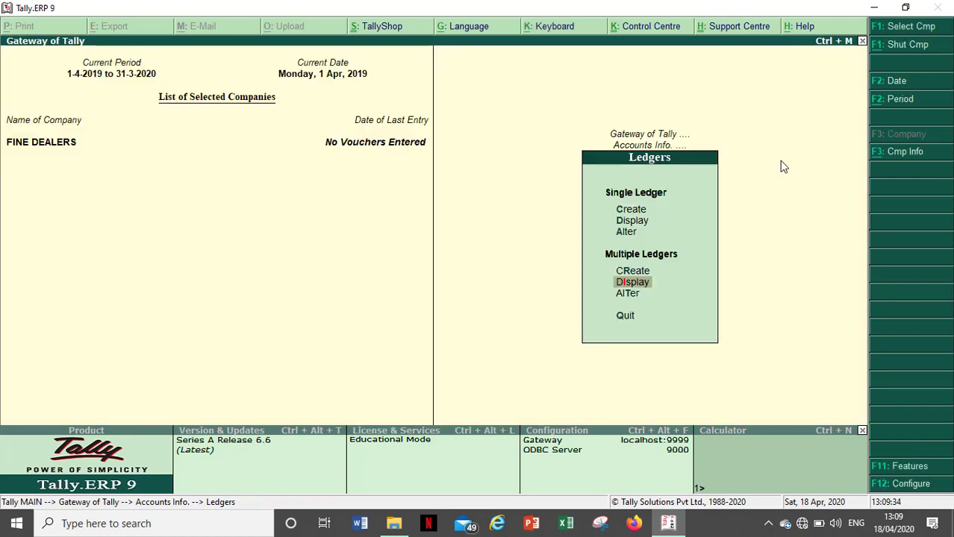
Open the HDFC ledger for single-ledger alteration and delete it
key("Up")
key("Up")
key("Up")
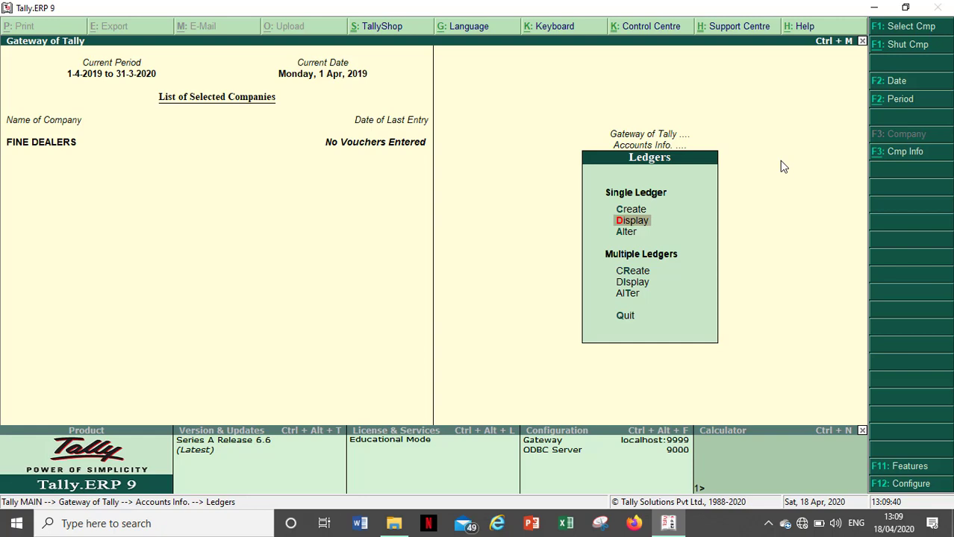
key("Down")
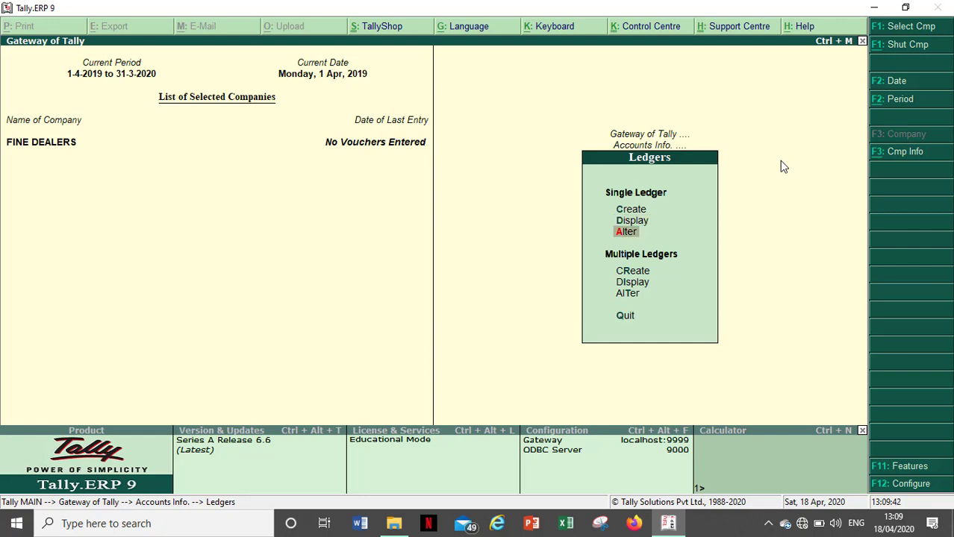
key("Return")
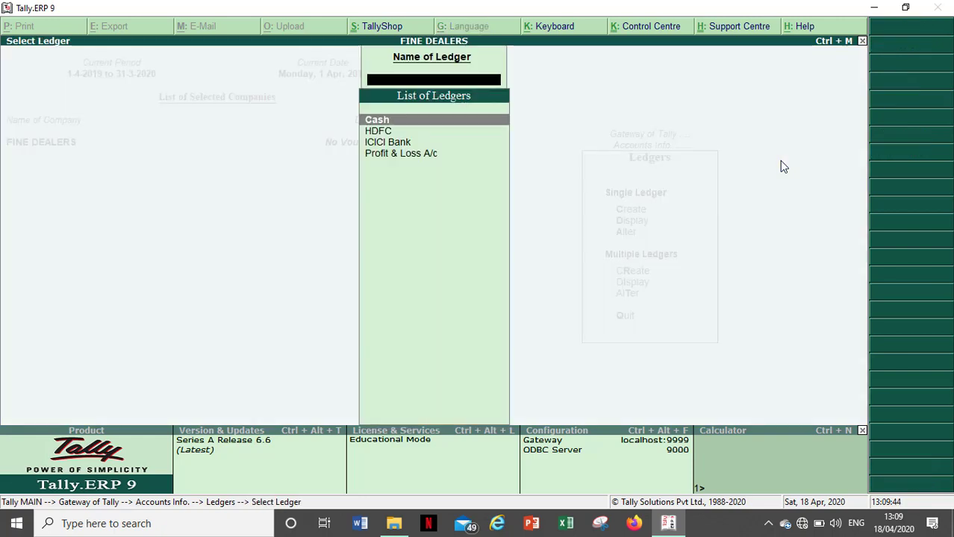
key("Down")
key("Return")
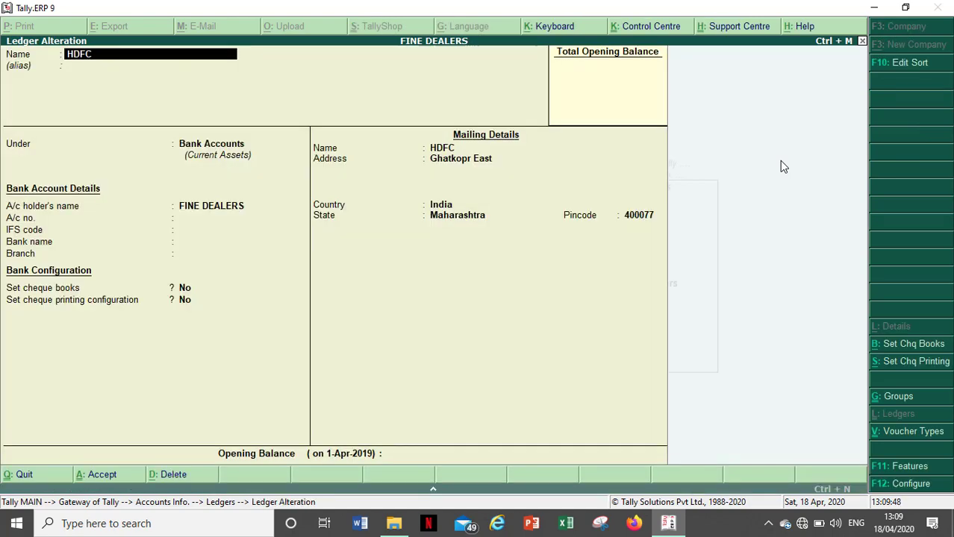
key("alt+d")
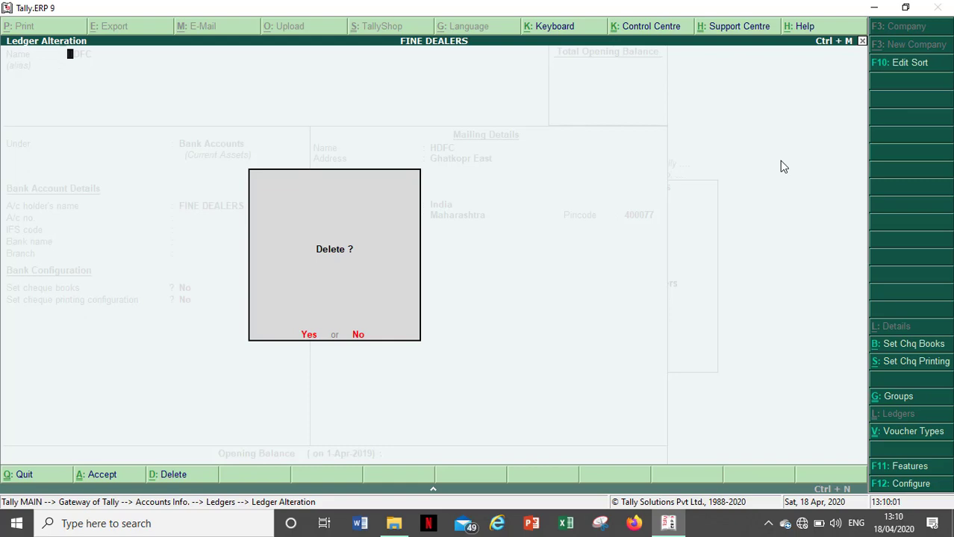
key("y")
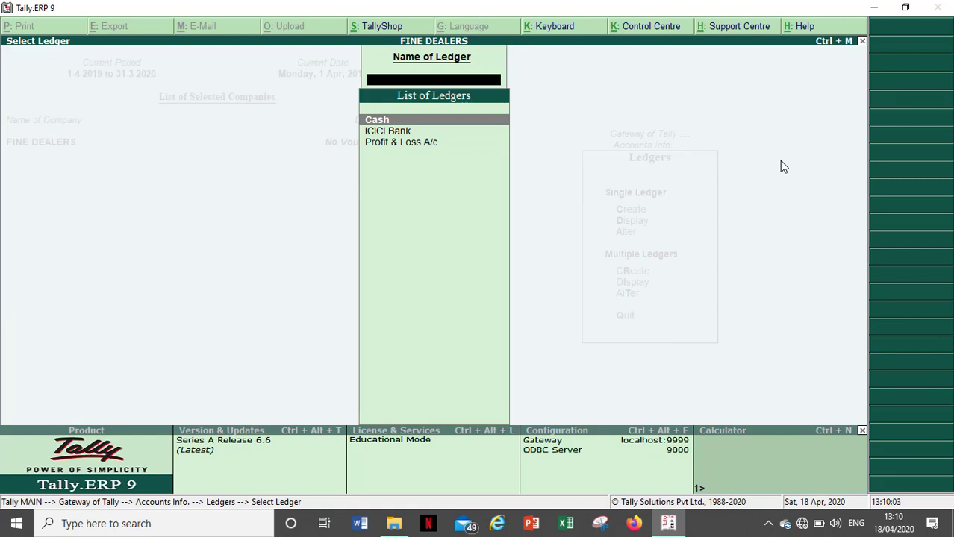
Delete the ICICI Bank ledger through its alteration screen and return to the ledger options
key("Down")
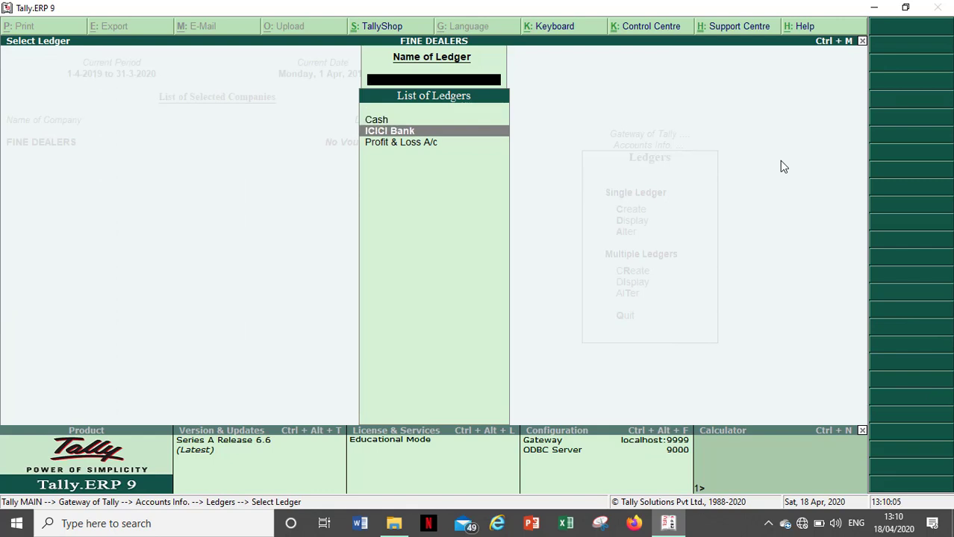
key("Return")
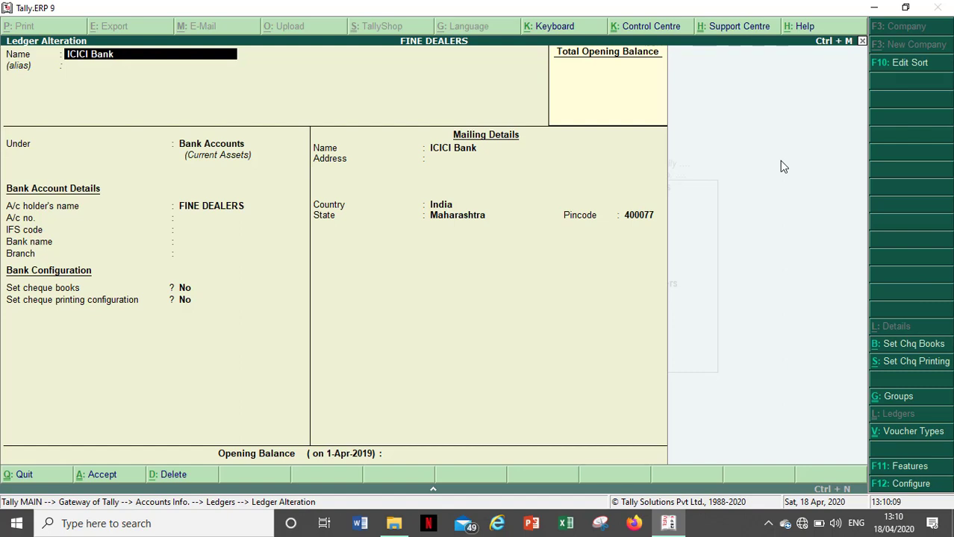
key("alt+d")
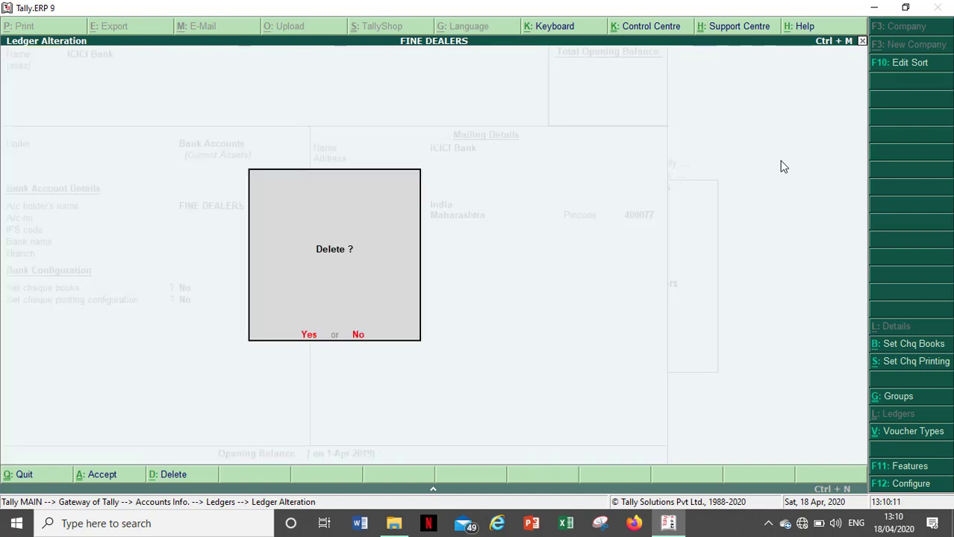
key("Return")
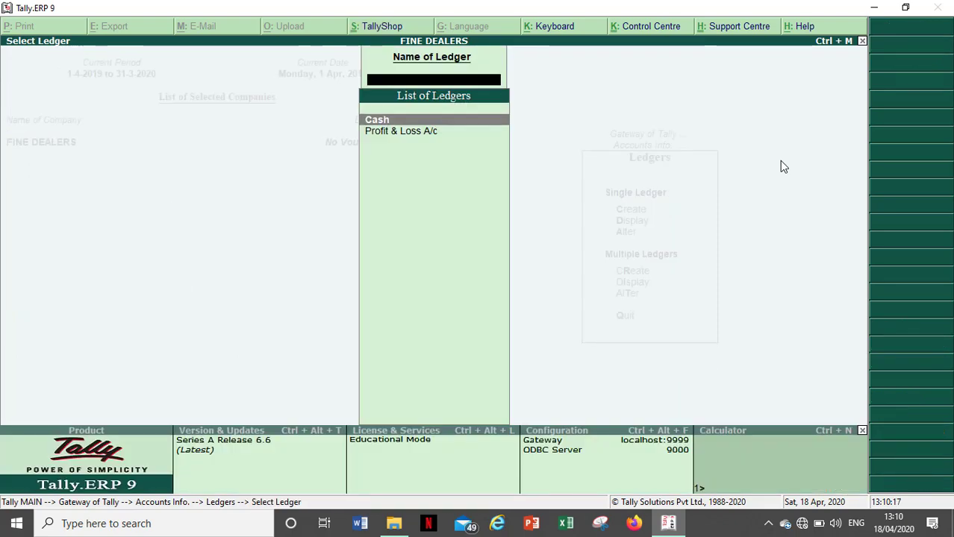
key("Escape")
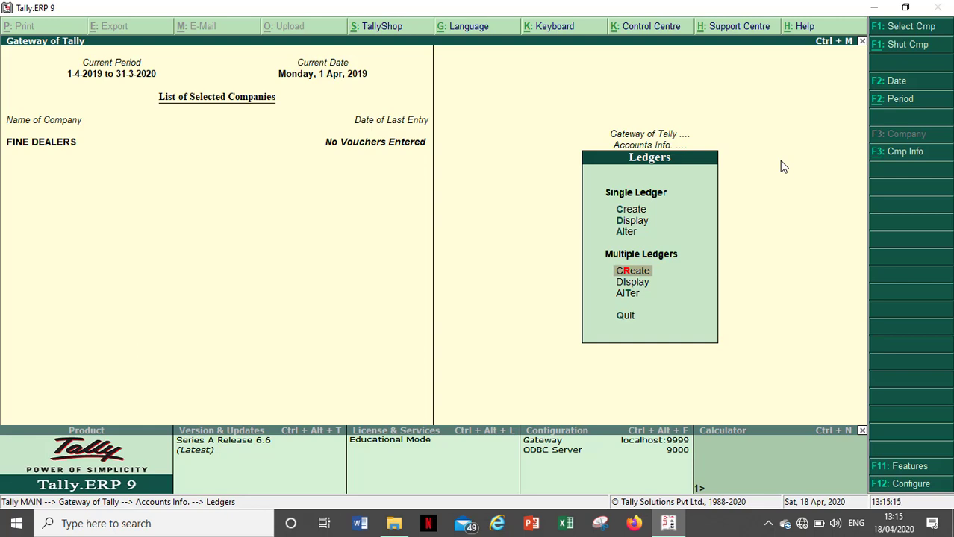
Start creating multiple ledgers for All Items and add Bank of Baroda under Bank Accounts with no opening balance
key("Up")
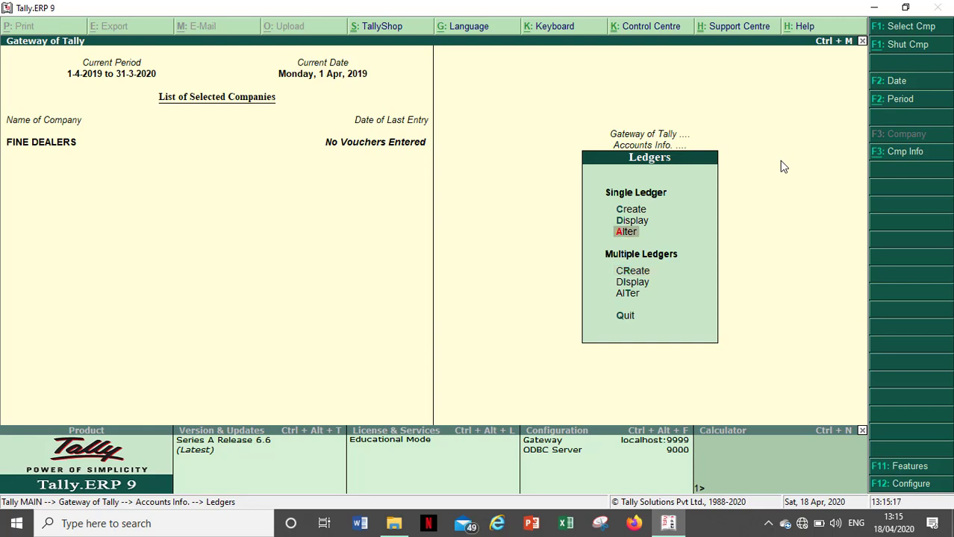
key("Down")
key("Return")
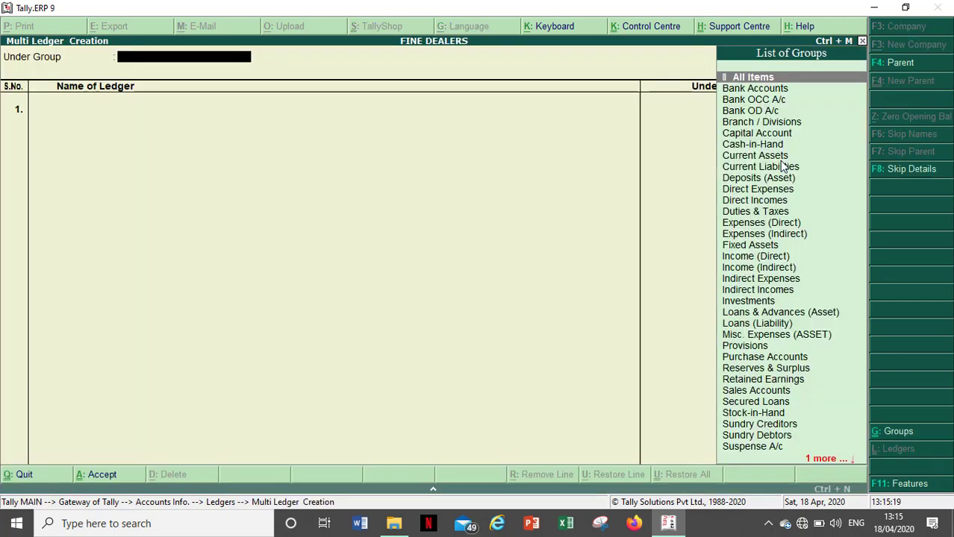
key("Return")
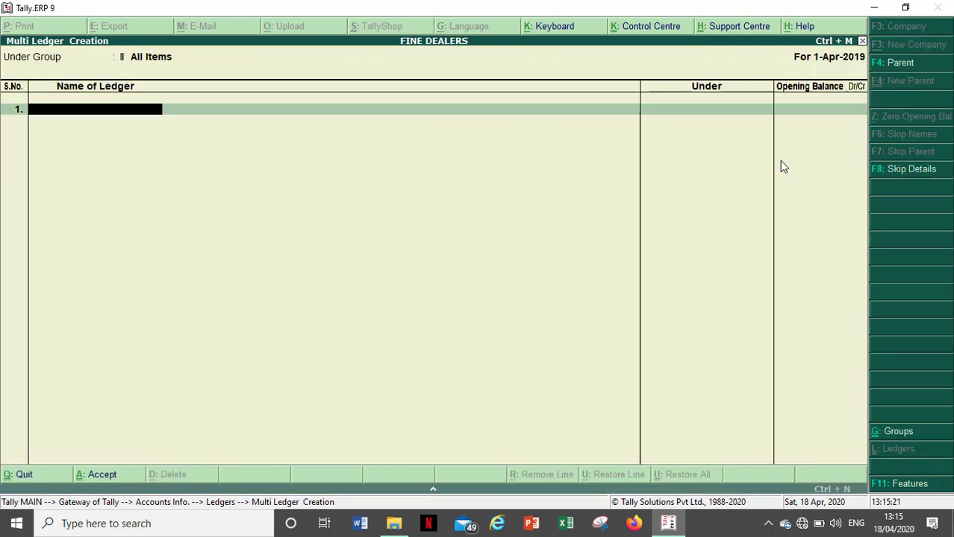
type("Bank of Baroda")
key("Return")
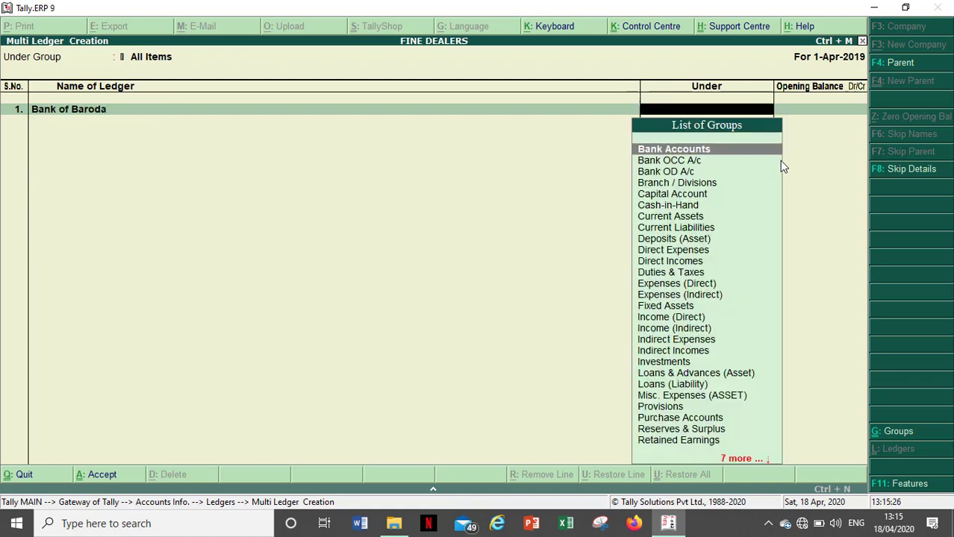
key("Return")
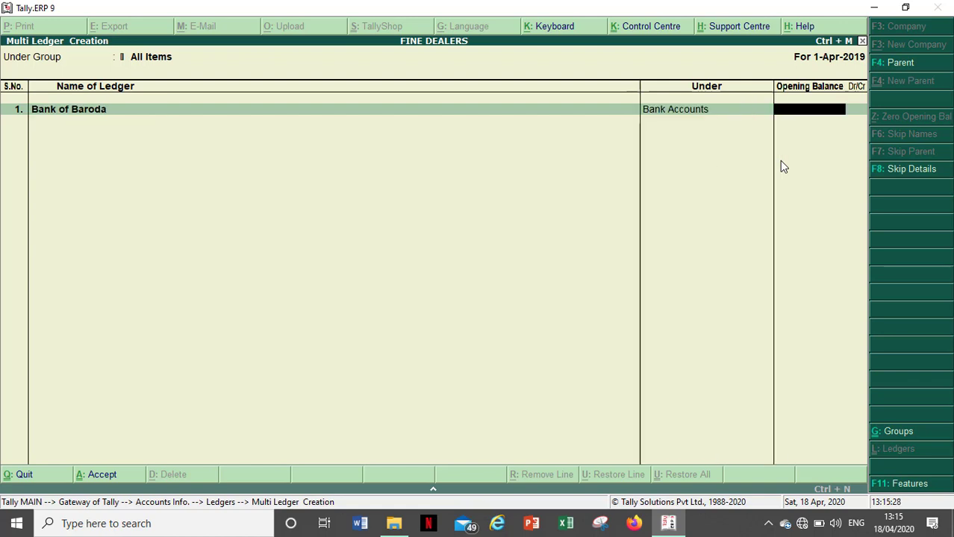
key("Return")
Add Bank of India under Bank Accounts with no opening balance and accept the multiple-ledger creation
type("Ban")
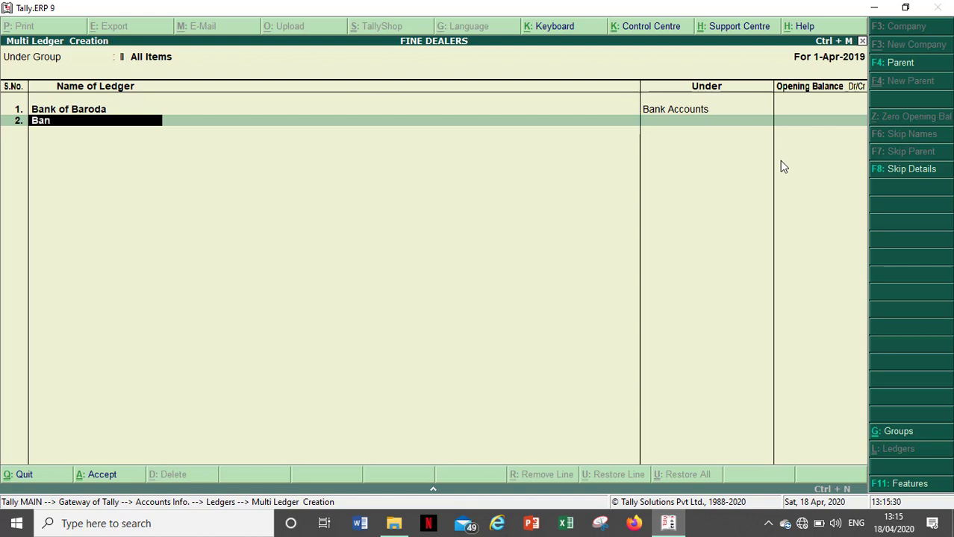
type("k of India")
key("Return")
key("Return")
key("Return")
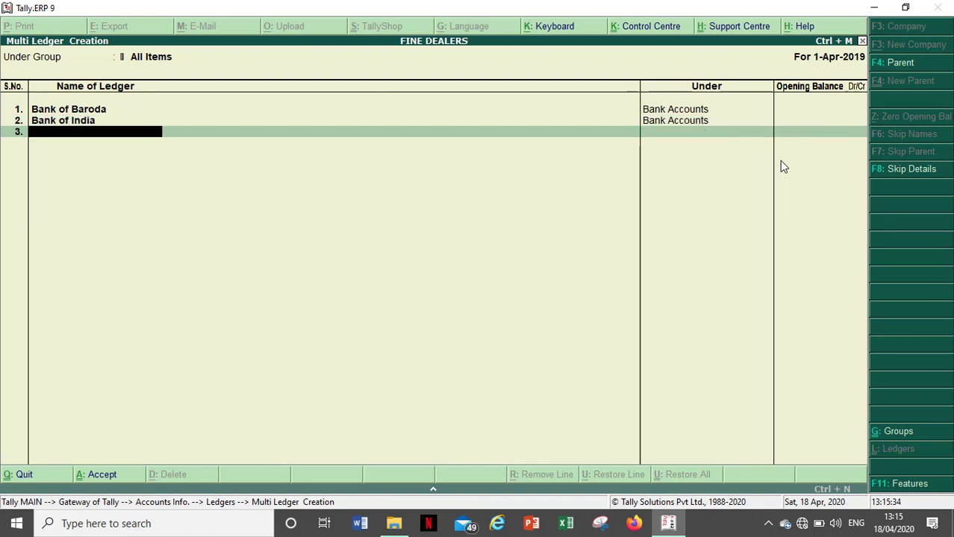
key("Return")
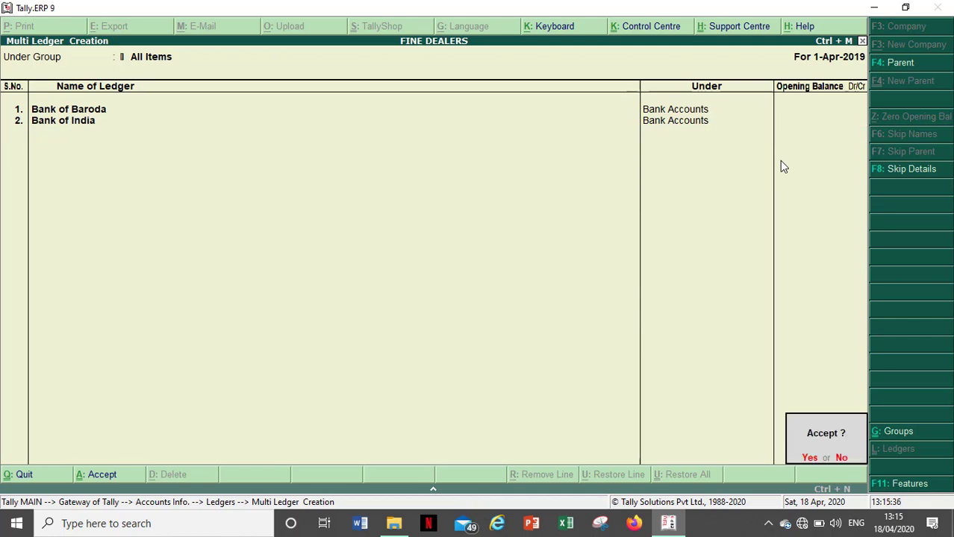
key("Return")
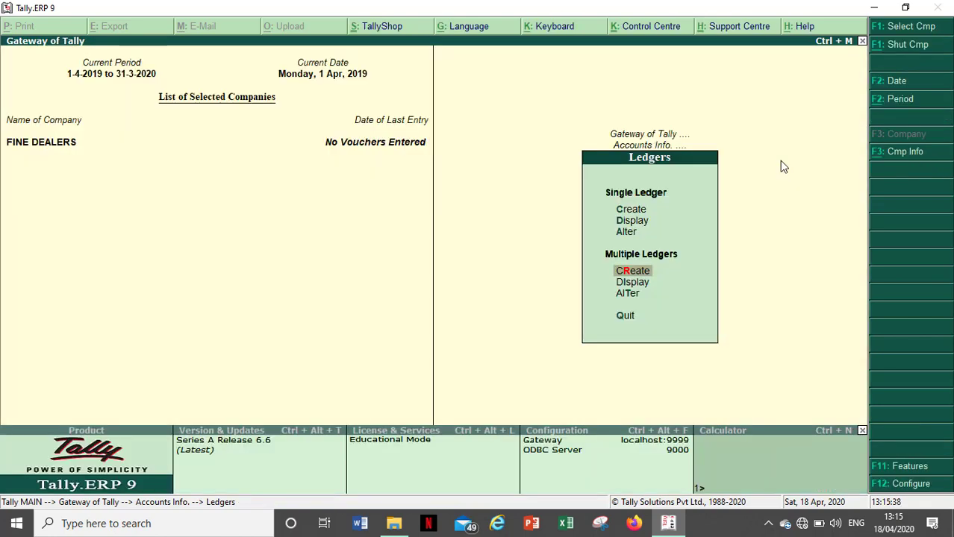
Display multiple ledgers for All Items, review the listed ledgers and their groups, and return to the ledger options
key("Down")
key("Return")
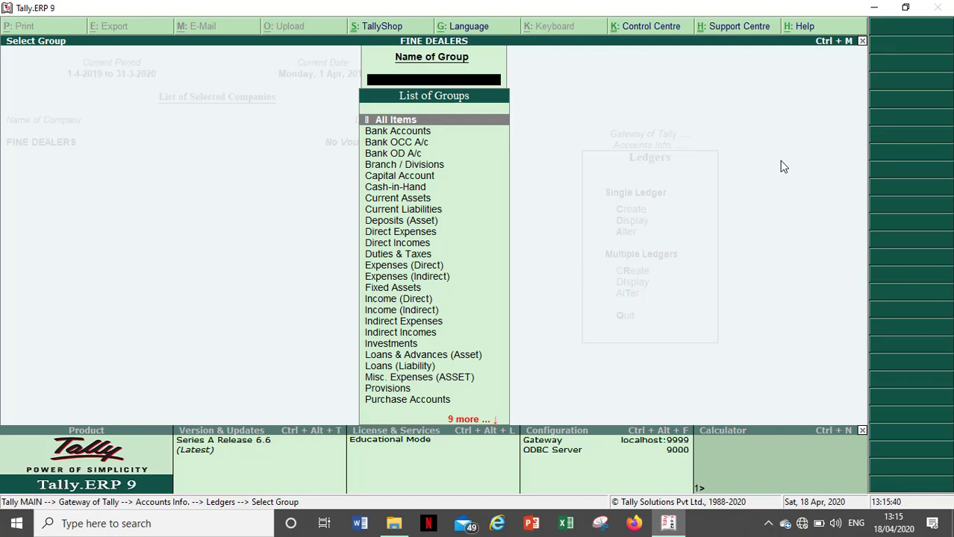
key("Return")
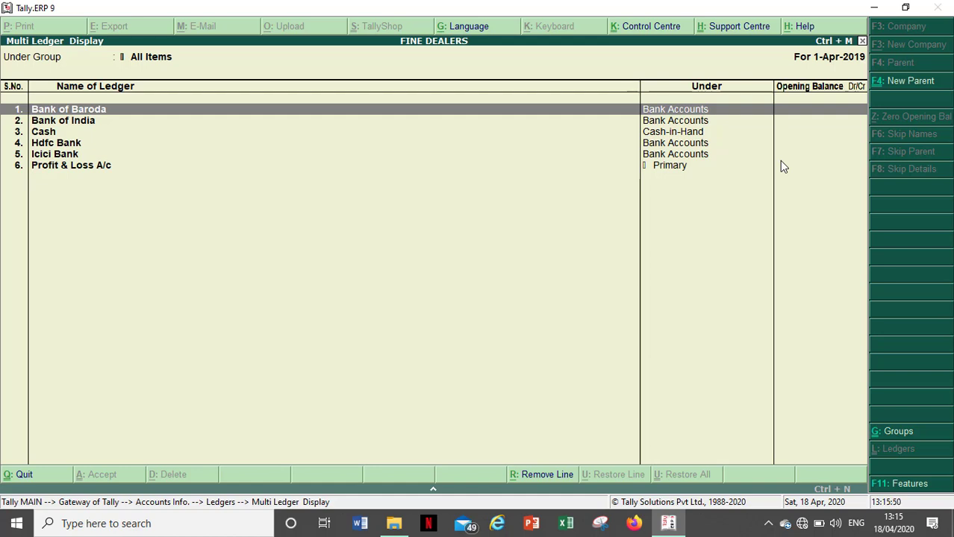
key("Escape")
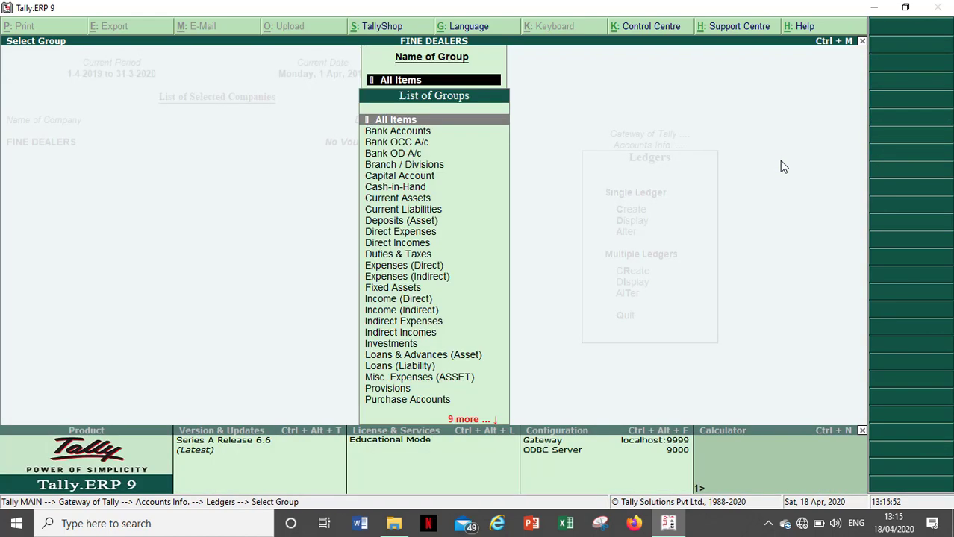
key("Escape")
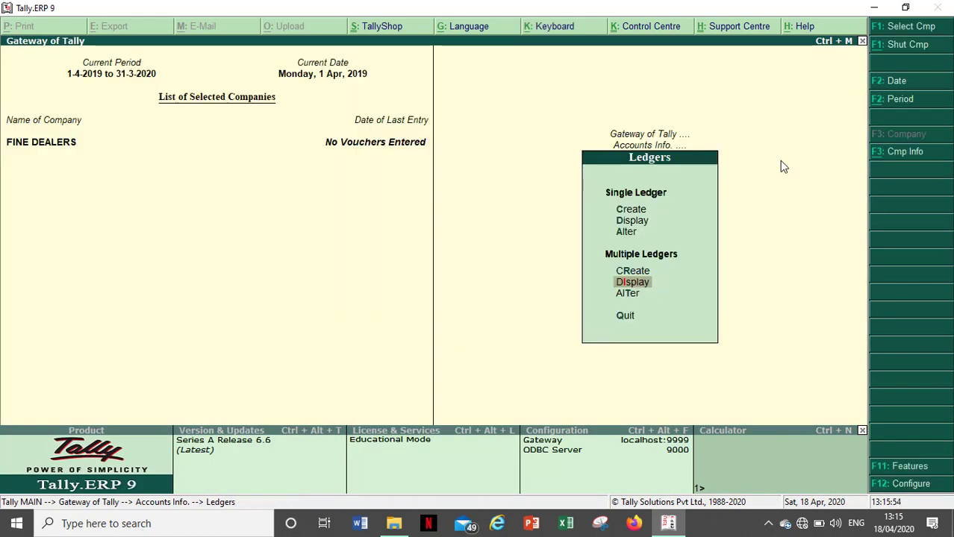
Open multiple-ledger alteration for All Items and go to the name of the Bank of India ledger
key("Down")
key("Return")
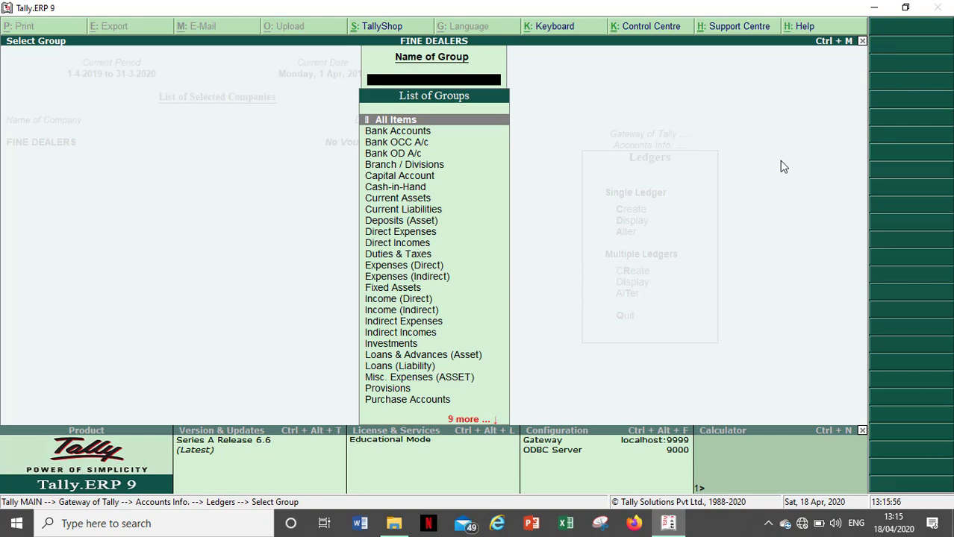
key("Return")
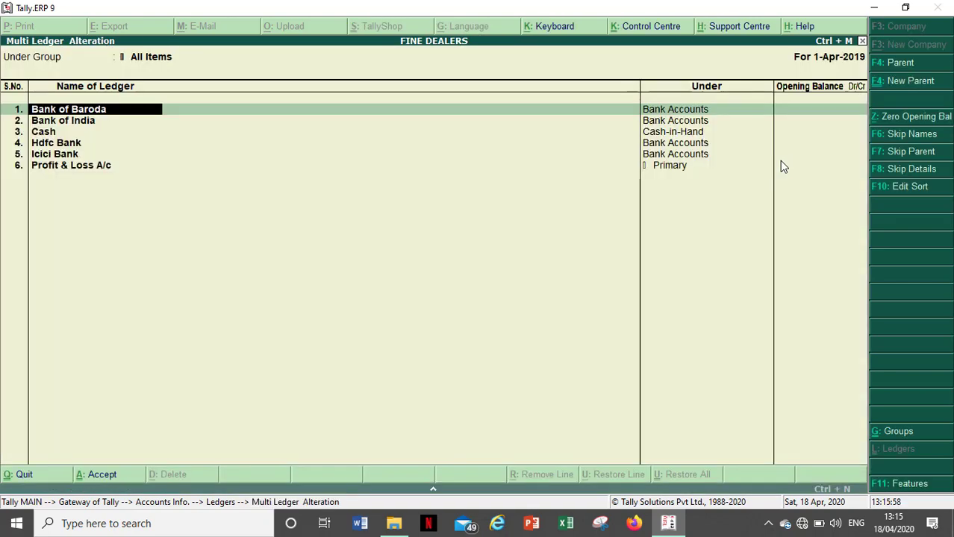
key("Return")
key("Return")
key("Return")
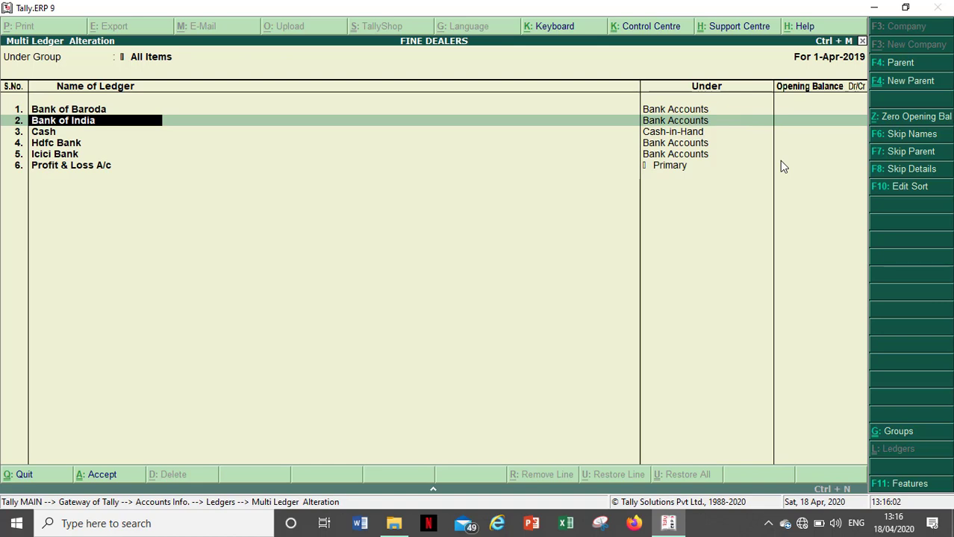
Try to rename the Bank of India ledger as Bank of Baroda
key("Delete")
key("Delete")
key("Delete")
key("Delete")
key("Delete")
key("Delete")
key("Delete")
key("Delete")
key("Delete")
key("Delete")
key("Delete")
key("Delete")
key("Delete")
type("Bank of Baroda")
key("Return")
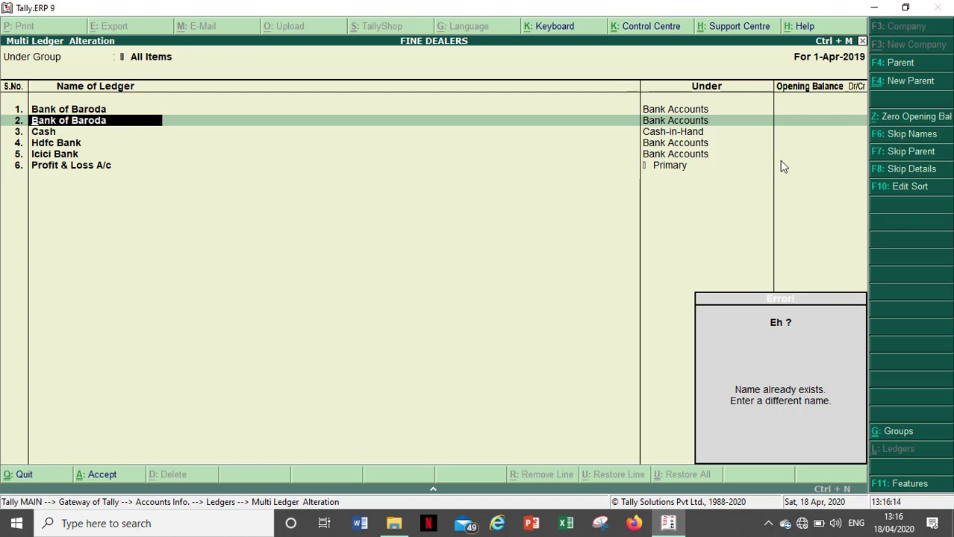
Rename the second listed ledger as Bank of Maharashtra and keep it under Bank Accounts
key("Delete")
key("Delete")
key("Delete")
key("Delete")
key("Delete")
key("Delete")
key("Delete")
key("Delete")
key("Delete")
key("Delete")
key("Delete")
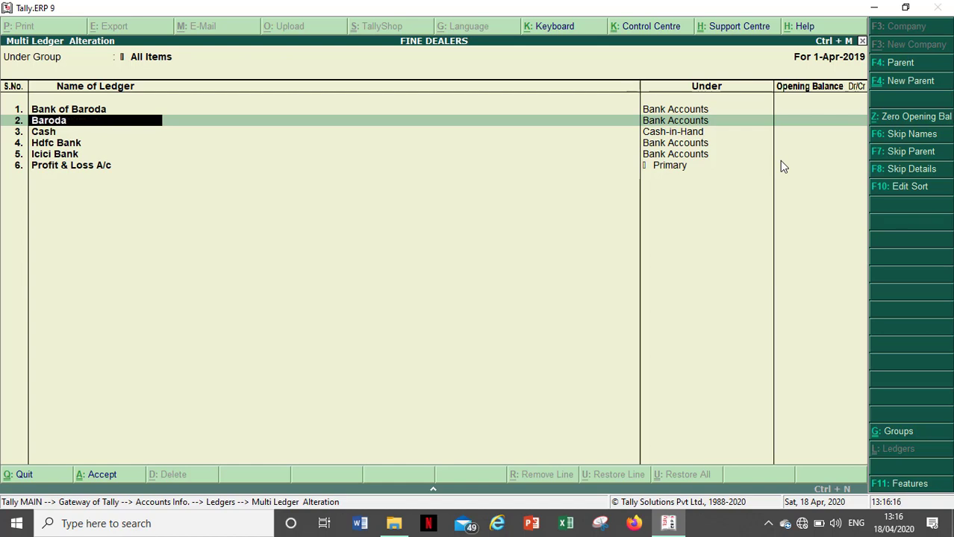
key("Delete")
key("Delete")
key("Delete")
type("Bank Of")
key("BackSpace")
key("BackSpace")
type("of Maharashtra")
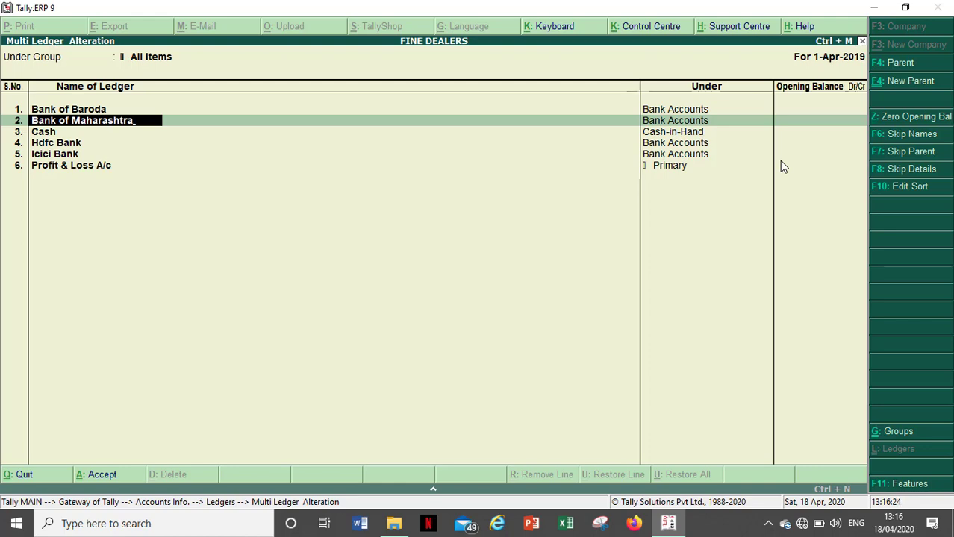
key("Return")
key("Return")
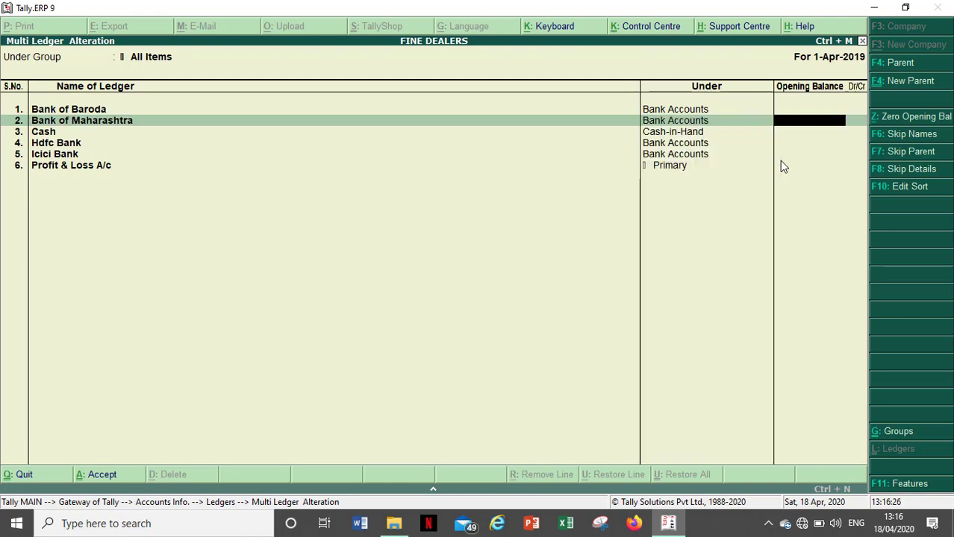
Save the multiple-ledger alteration with all other ledger details kept, and reopen it for All Items
key("Return")
key("Return")
key("Return")
key("Return")
key("Return")
key("Return")
key("Return")
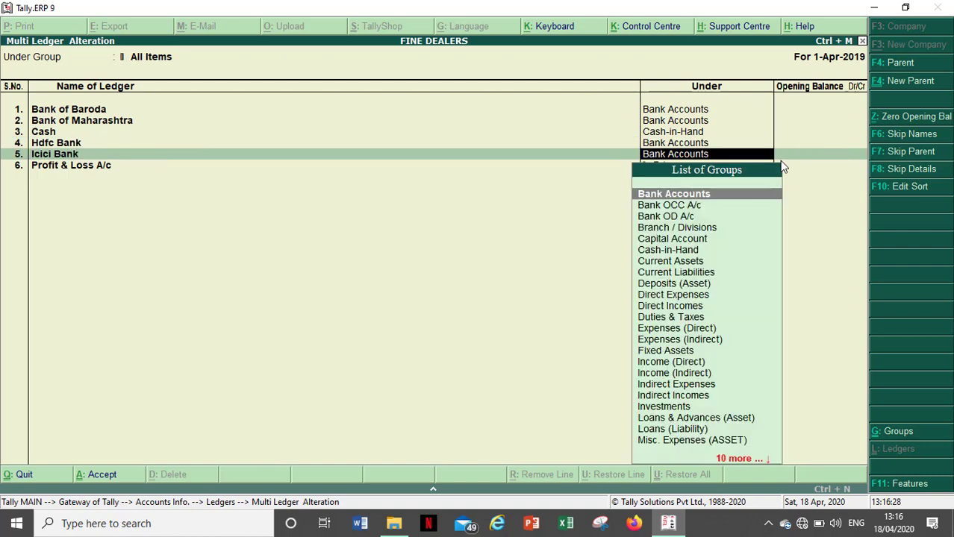
key("Return")
key("Return")
key("Return")
key("Return")
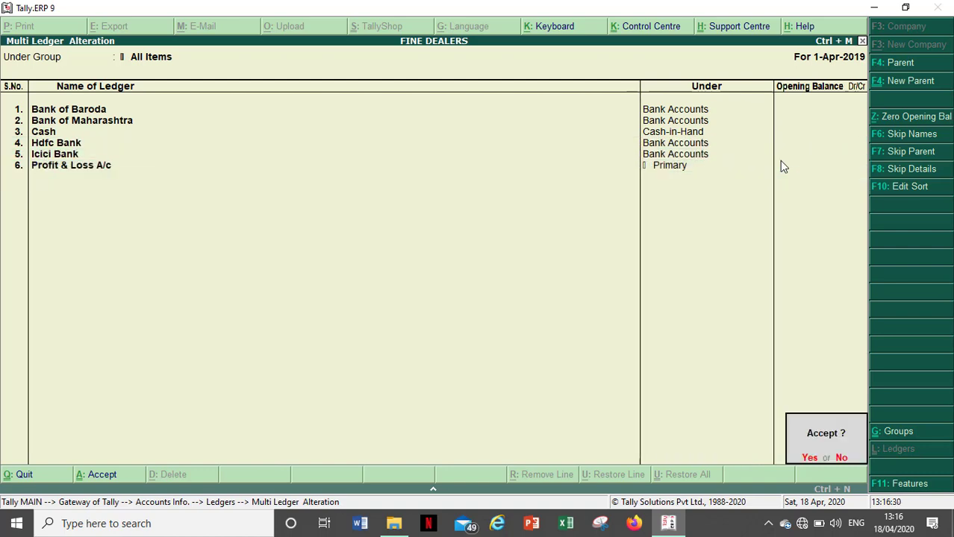
key("Return")
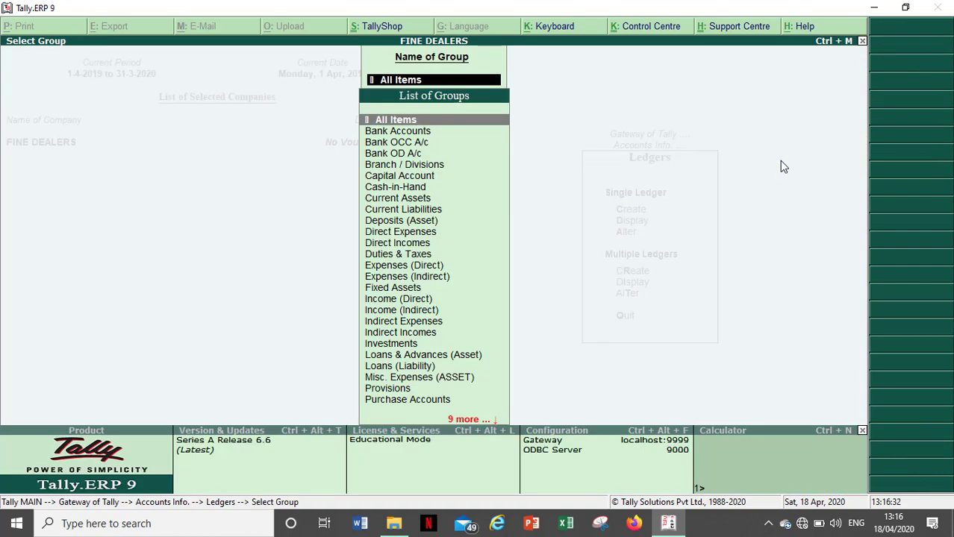
key("Return")
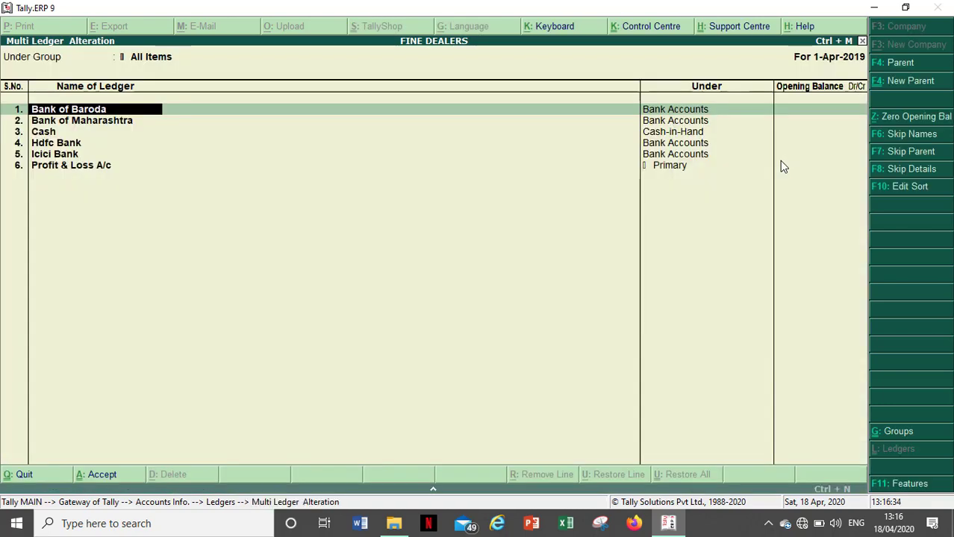